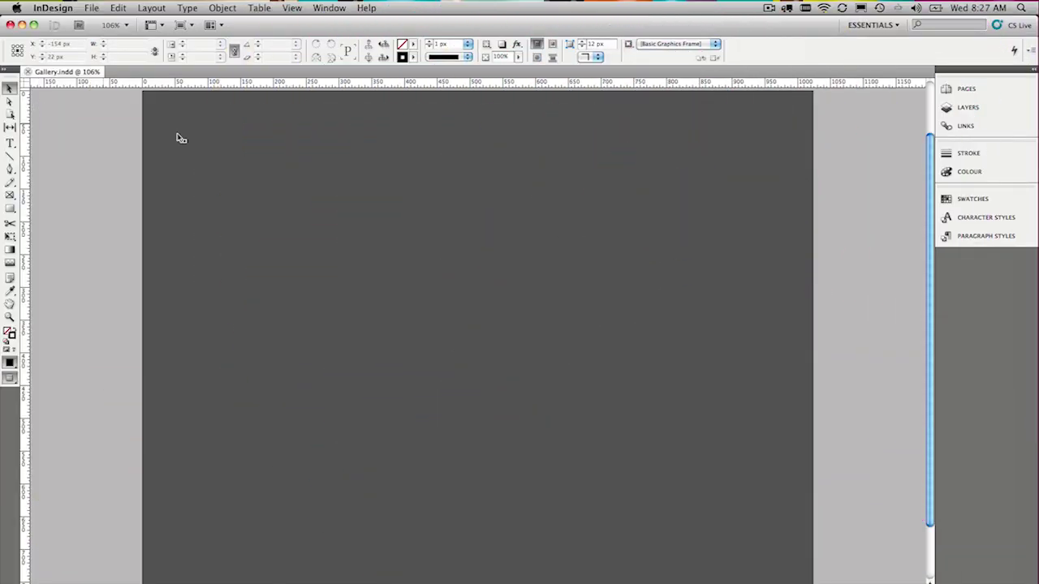
# Select the dark background frame and make page 1 active in the Pages panel.
pyautogui.click(178, 137)
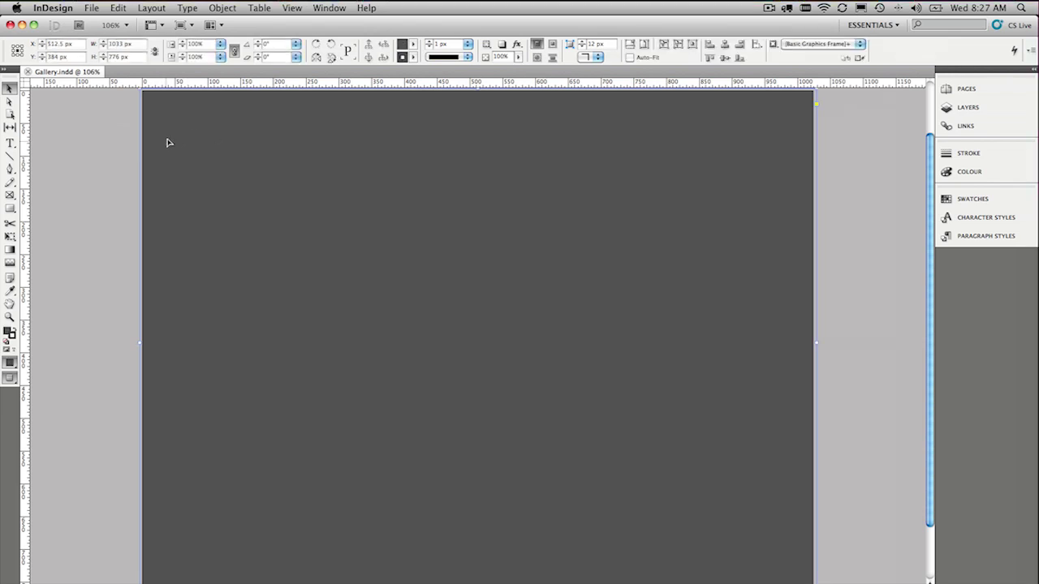
pyautogui.click(982, 93)
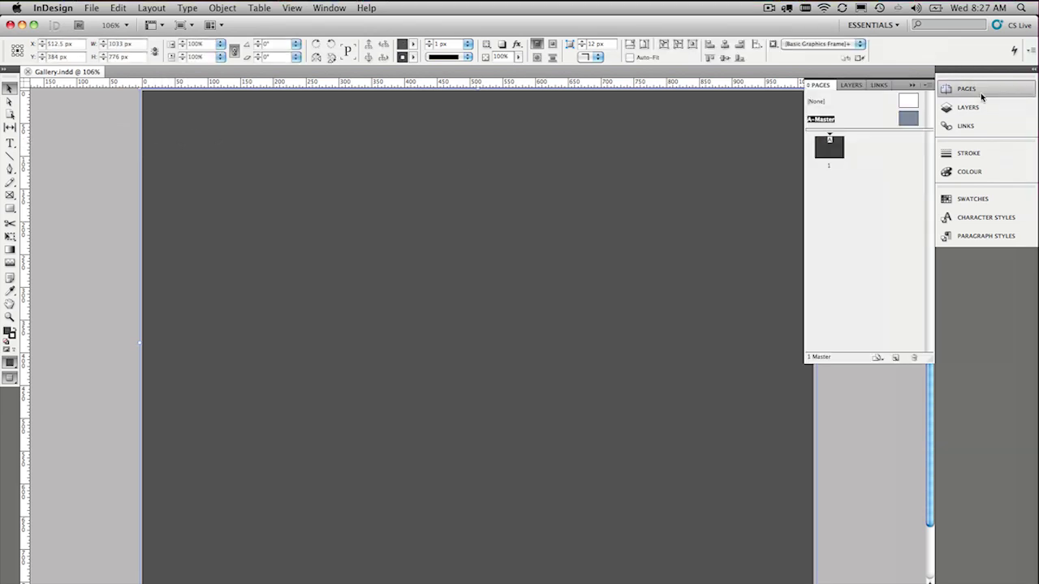
pyautogui.doubleClick(824, 147)
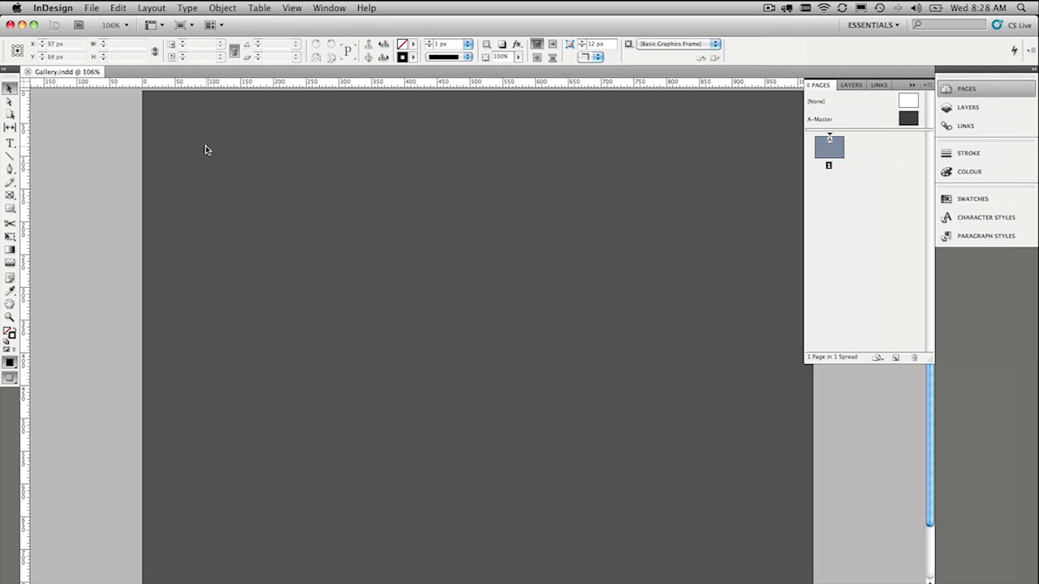
pyautogui.press('super+Tab')
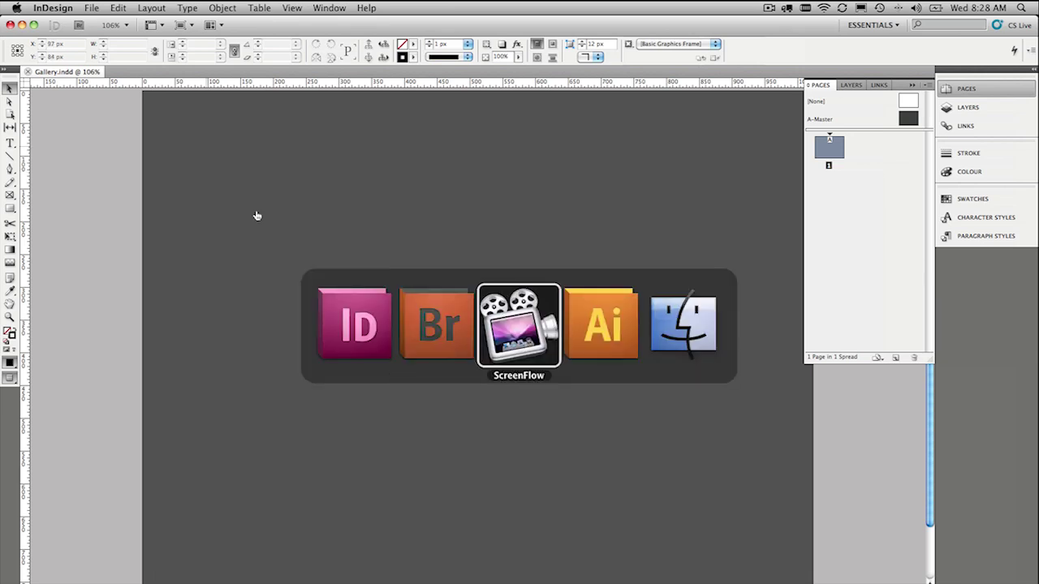
# Send the five selected JPEGs from Bridge to InDesign with File > Place > In InDesign.
pyautogui.click(428, 330)
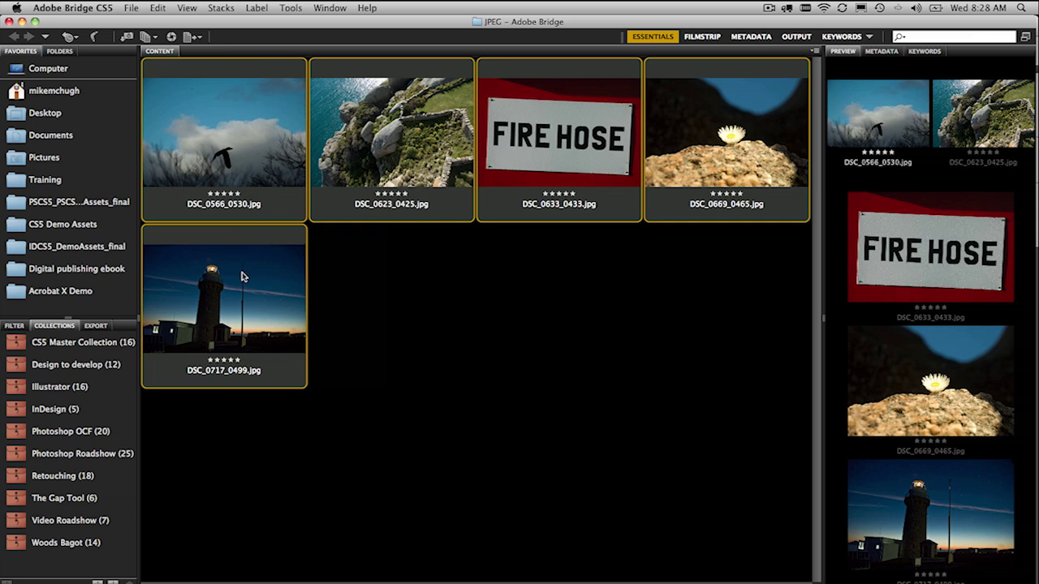
pyautogui.click(133, 8)
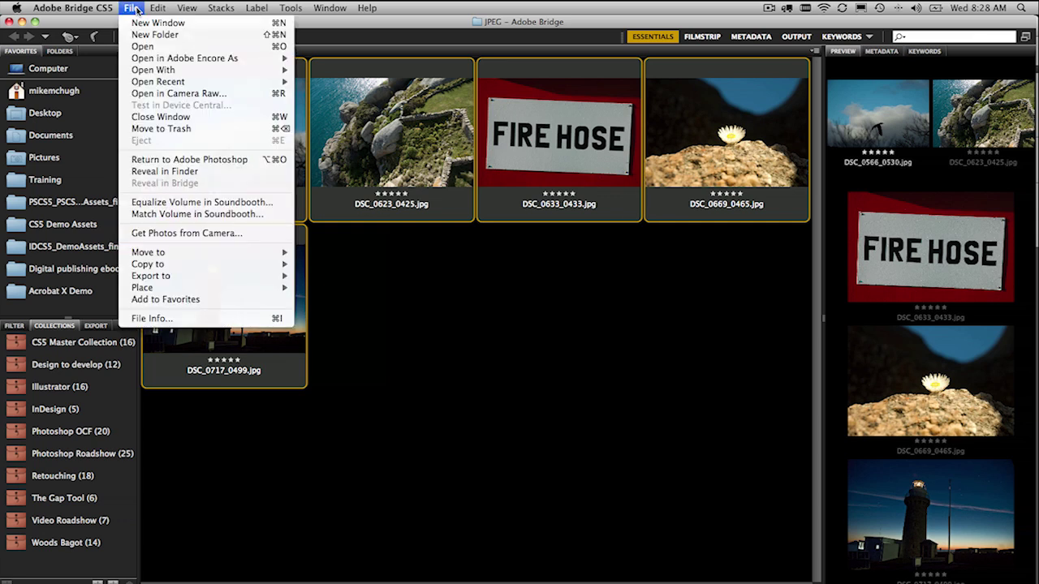
pyautogui.moveTo(159, 288)
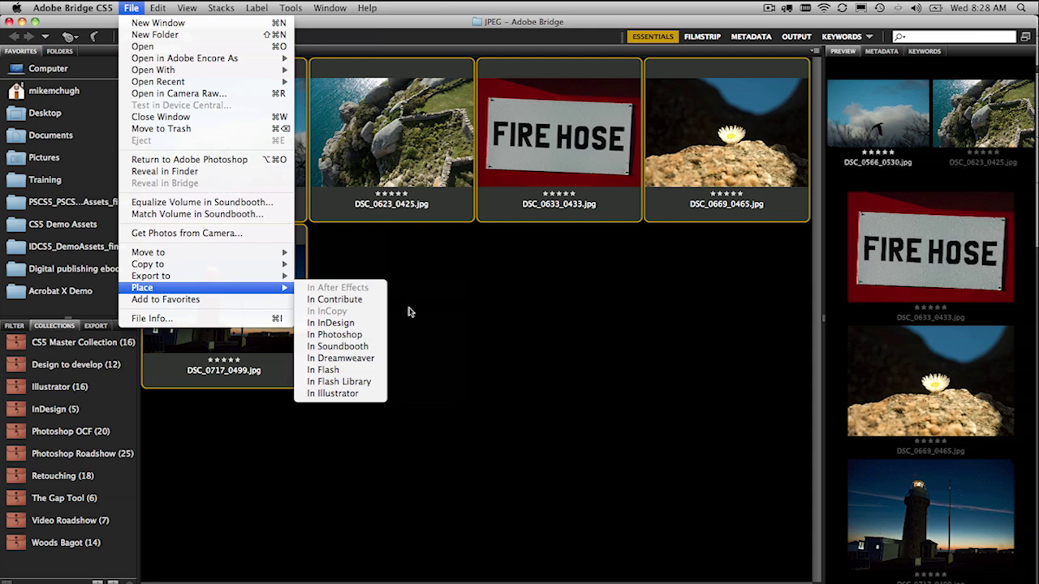
pyautogui.click(355, 324)
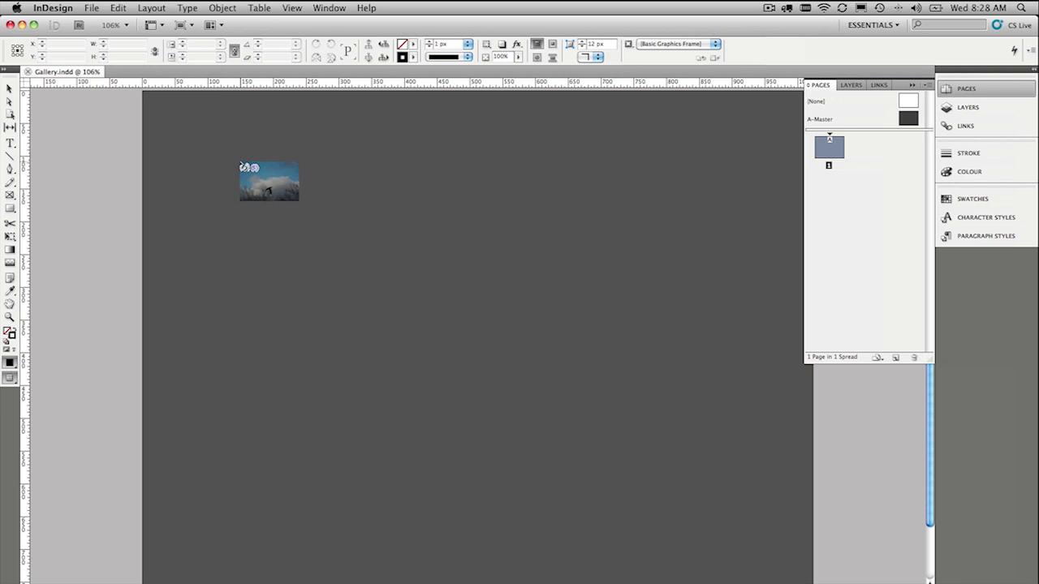
# Drag out a three-column, two-row grid of frames holding the five loaded photos.
pyautogui.moveTo(217, 143); pyautogui.dragTo(701, 423)
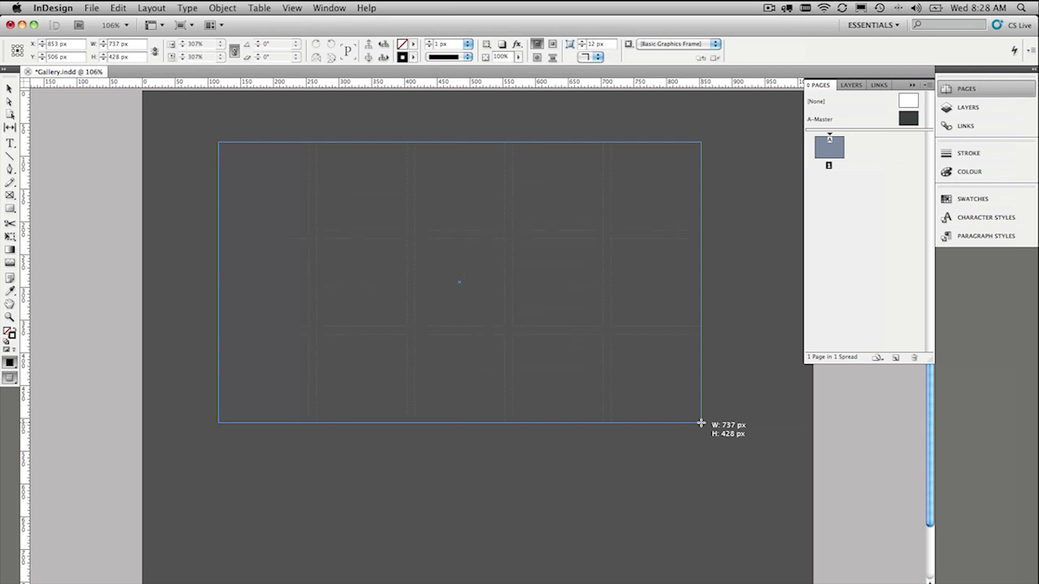
pyautogui.moveTo(701, 422); pyautogui.dragTo(764, 232)
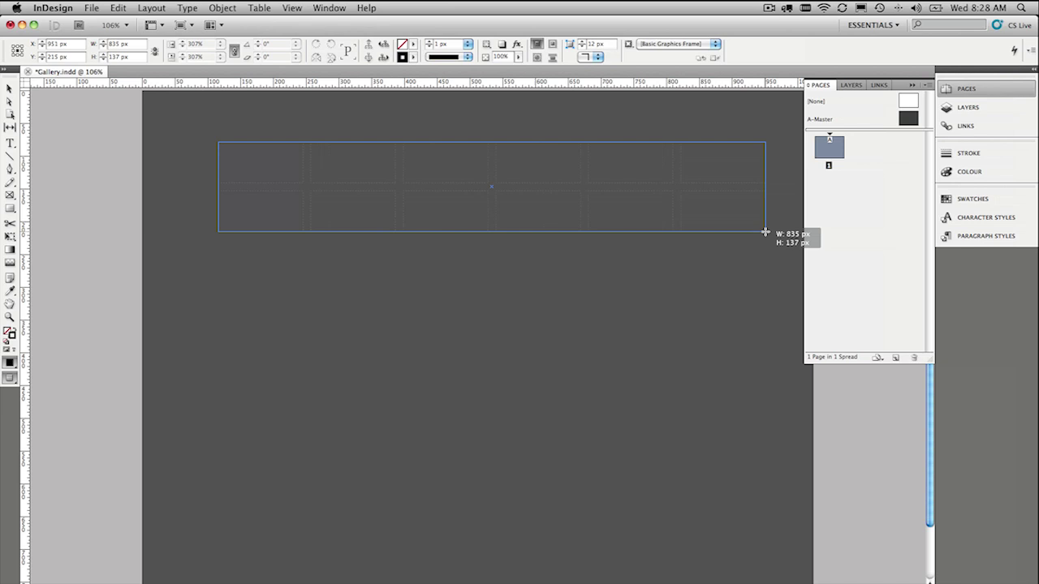
pyautogui.moveTo(765, 232); pyautogui.dragTo(802, 500)
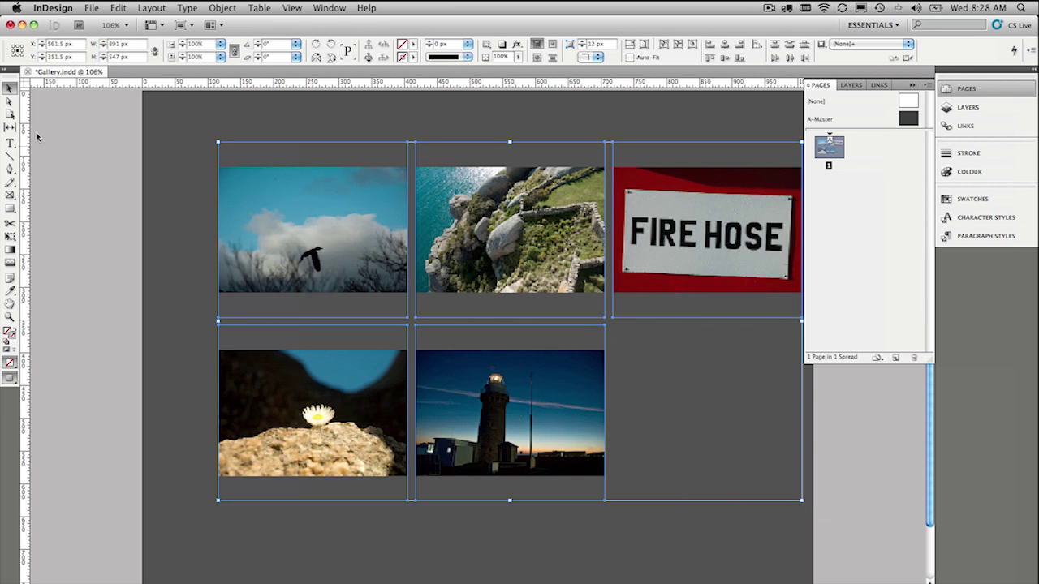
# Fit the bird, rocky coastline and FIRE HOSE frames to their pictures.
pyautogui.click(85, 137)
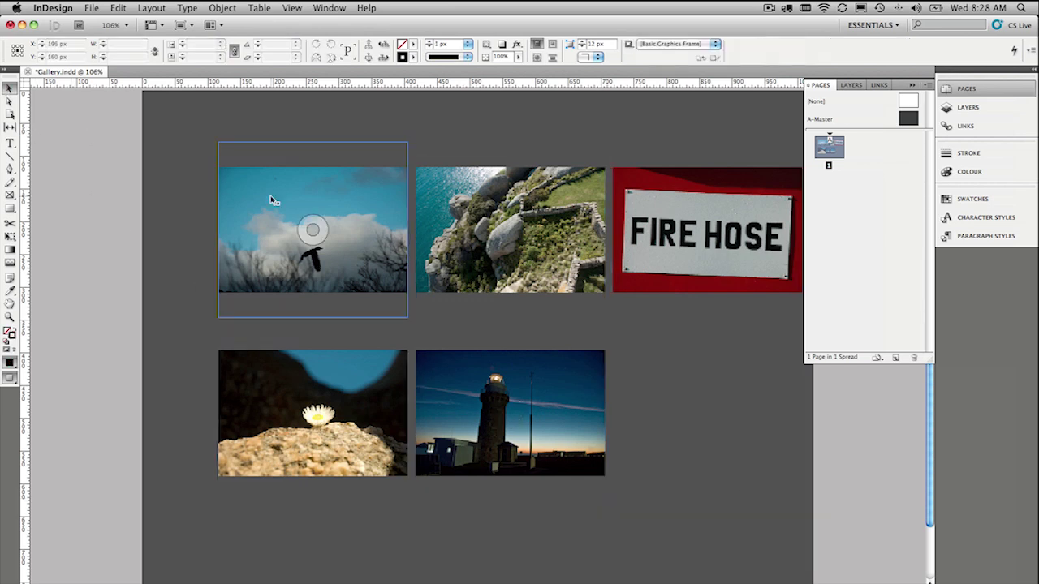
pyautogui.click(340, 257)
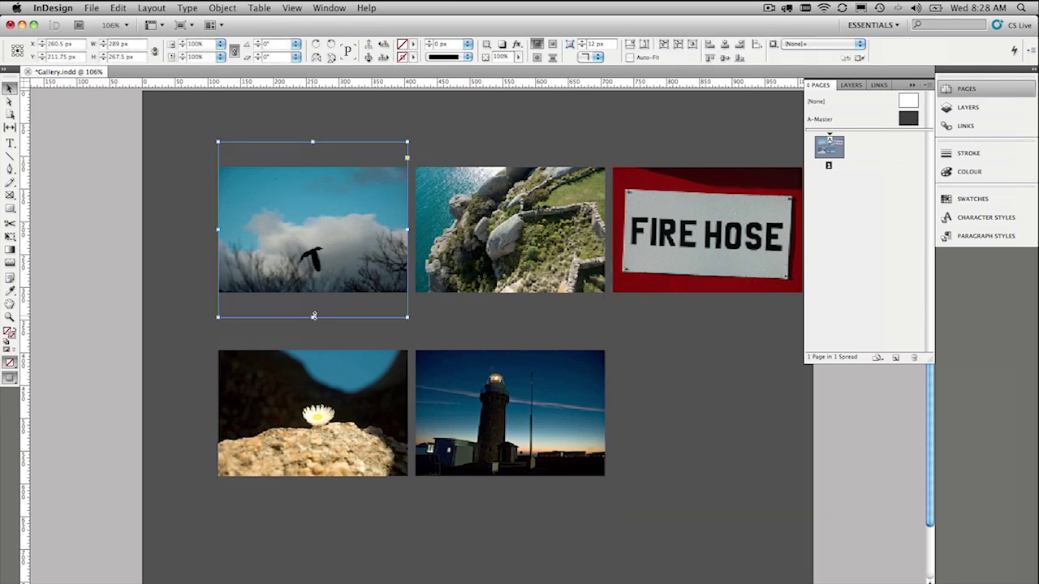
pyautogui.doubleClick(407, 318)
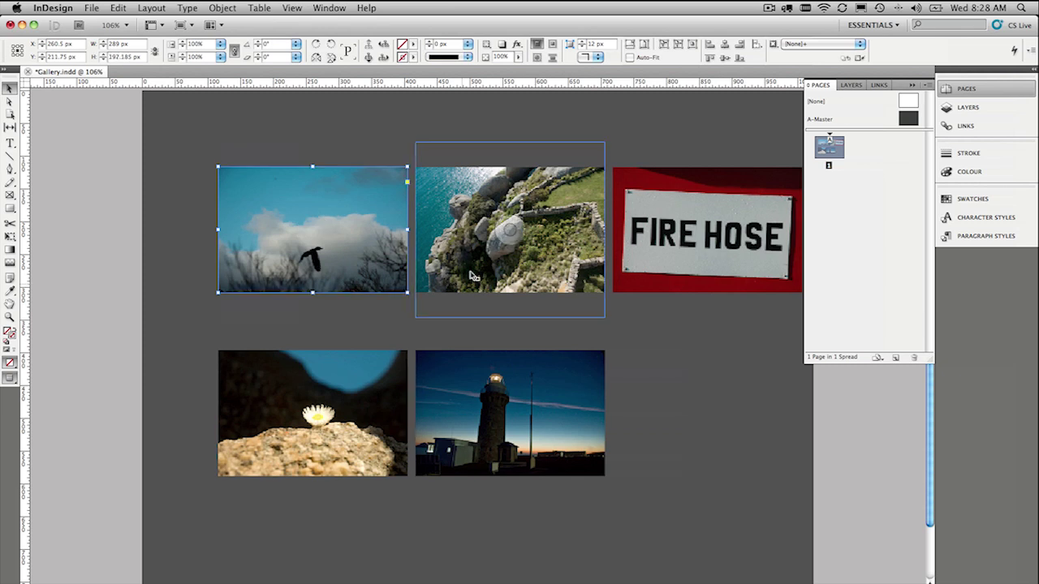
pyautogui.click(473, 276)
pyautogui.doubleClick(605, 317)
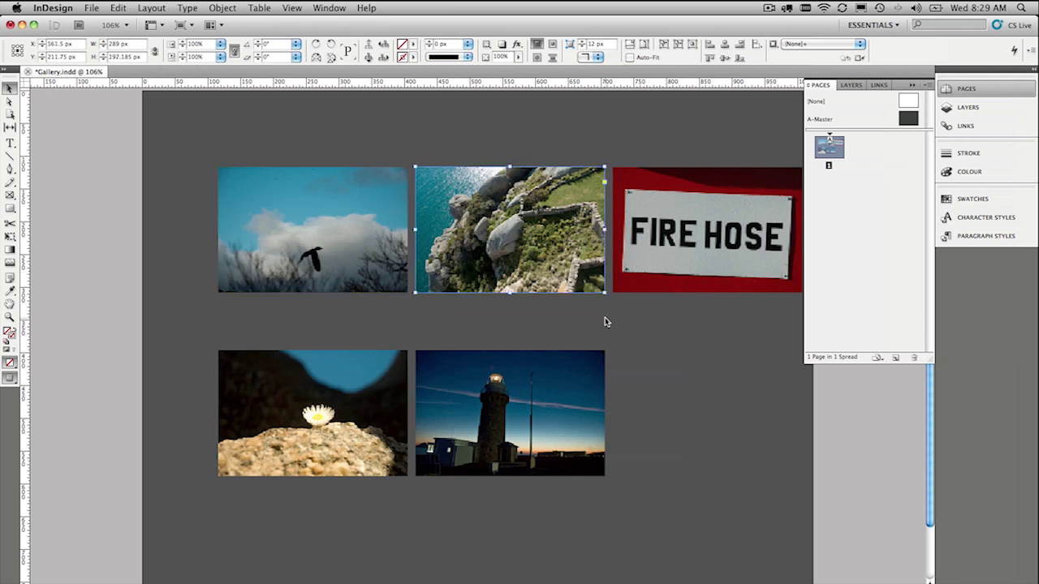
pyautogui.click(642, 281)
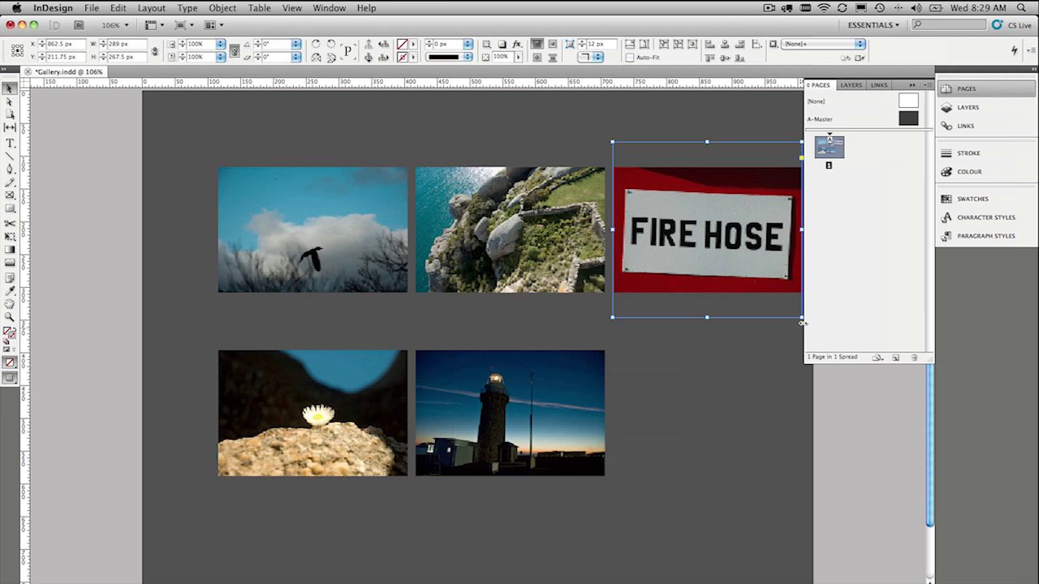
pyautogui.doubleClick(801, 318)
# Fit the flower and lighthouse frames to their pictures.
pyautogui.click(300, 416)
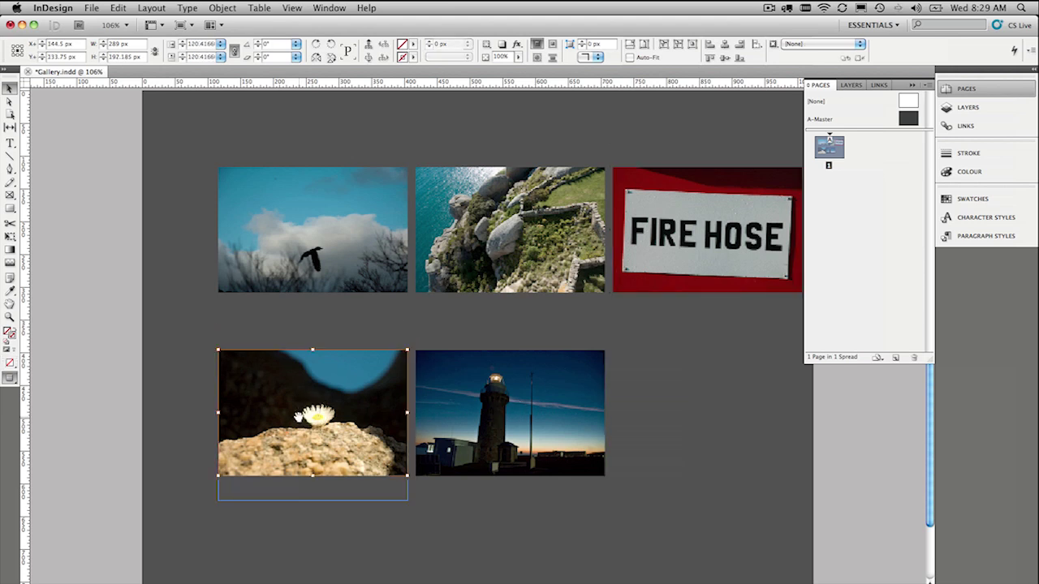
pyautogui.click(127, 464)
pyautogui.click(407, 499)
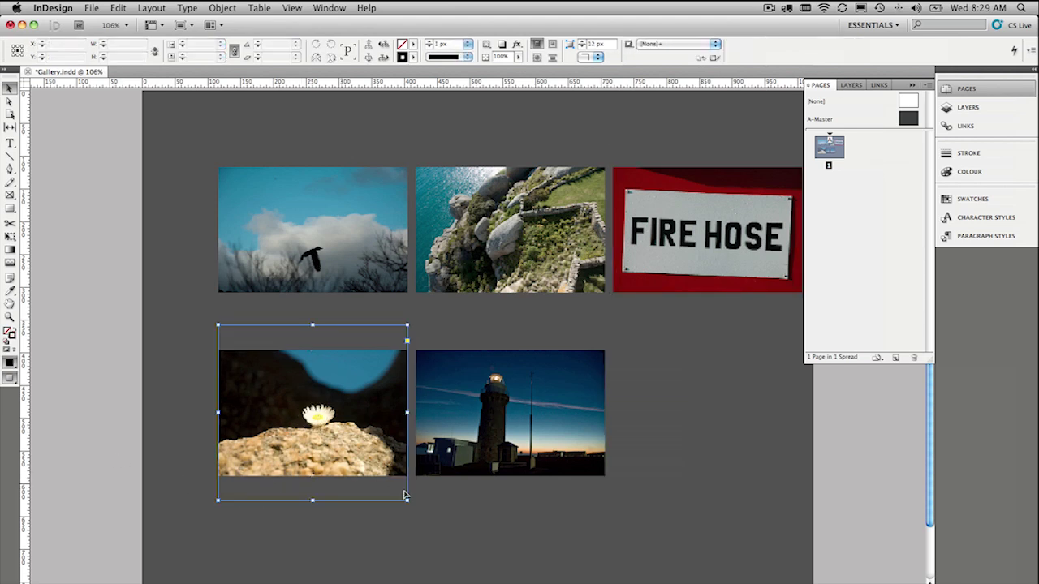
pyautogui.doubleClick(407, 498)
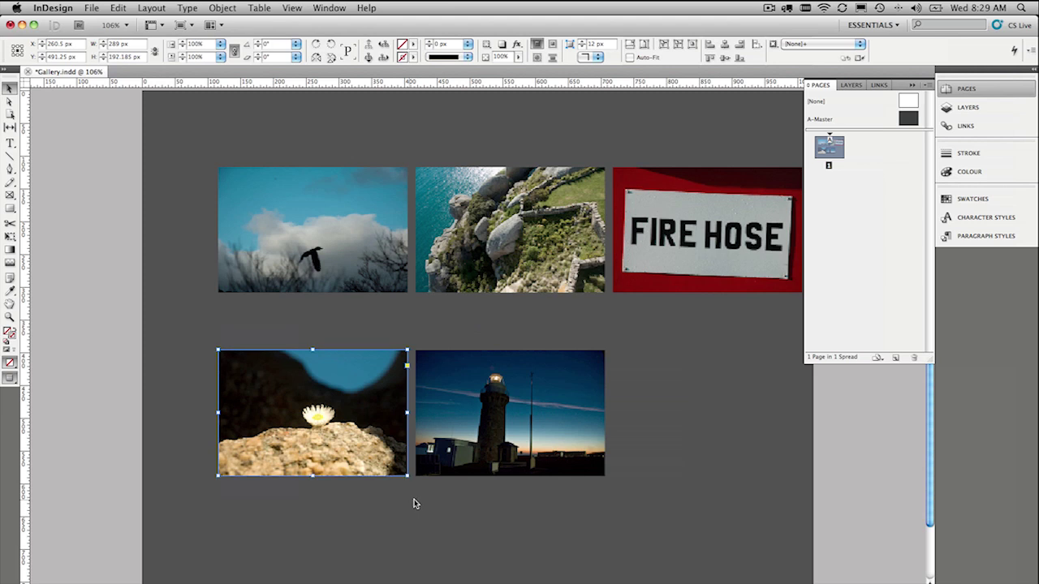
pyautogui.click(507, 415)
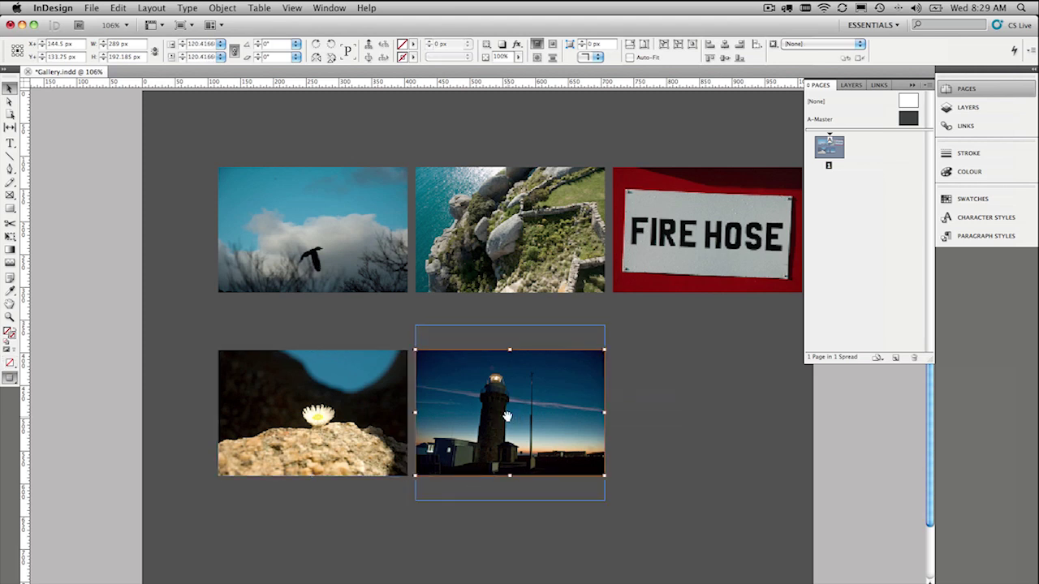
pyautogui.press('Escape')
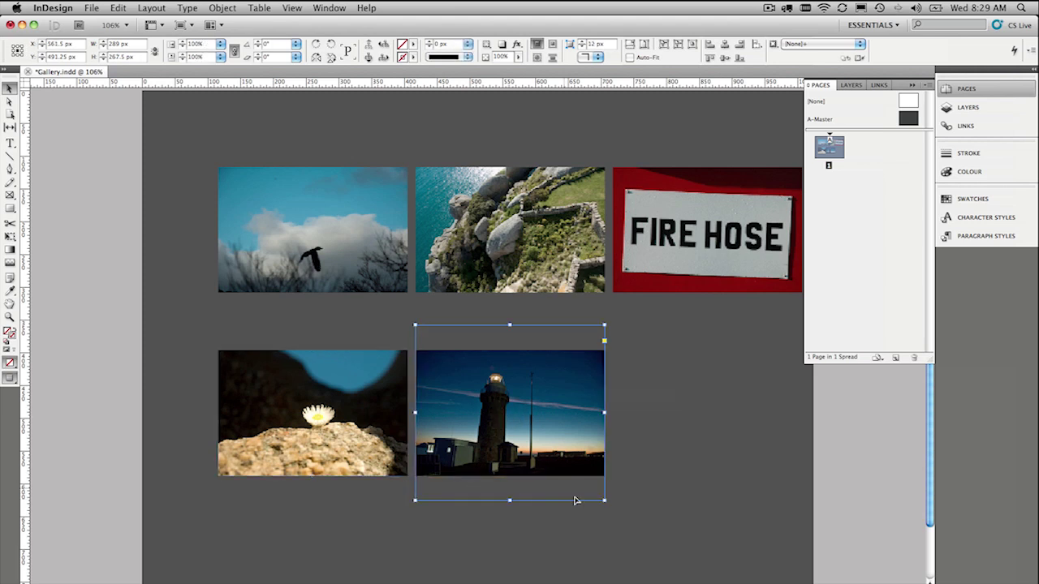
pyautogui.doubleClick(603, 501)
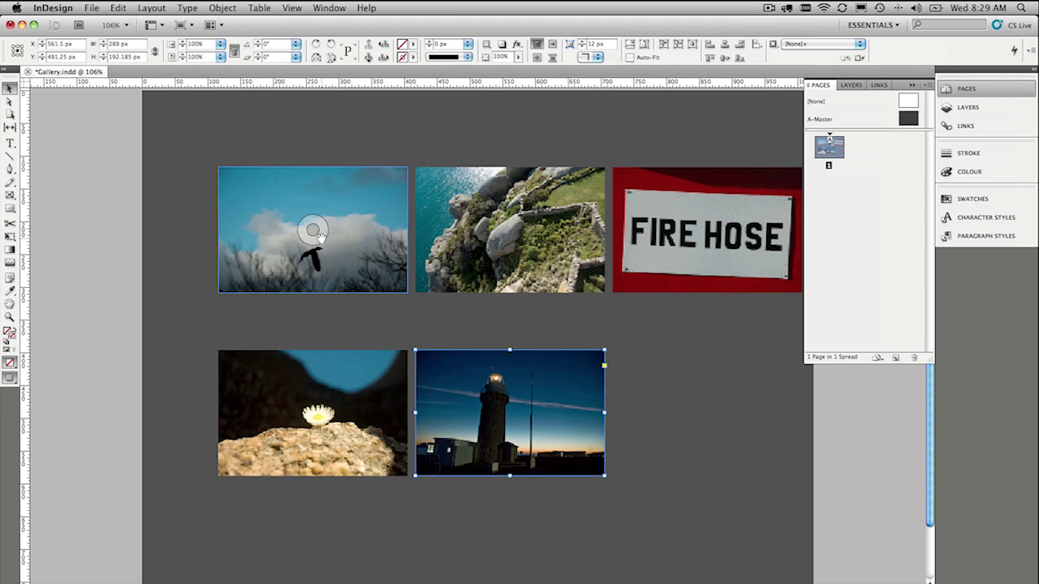
# Select all five photo frames and align their horizontal and vertical centres.
pyautogui.click(393, 248)
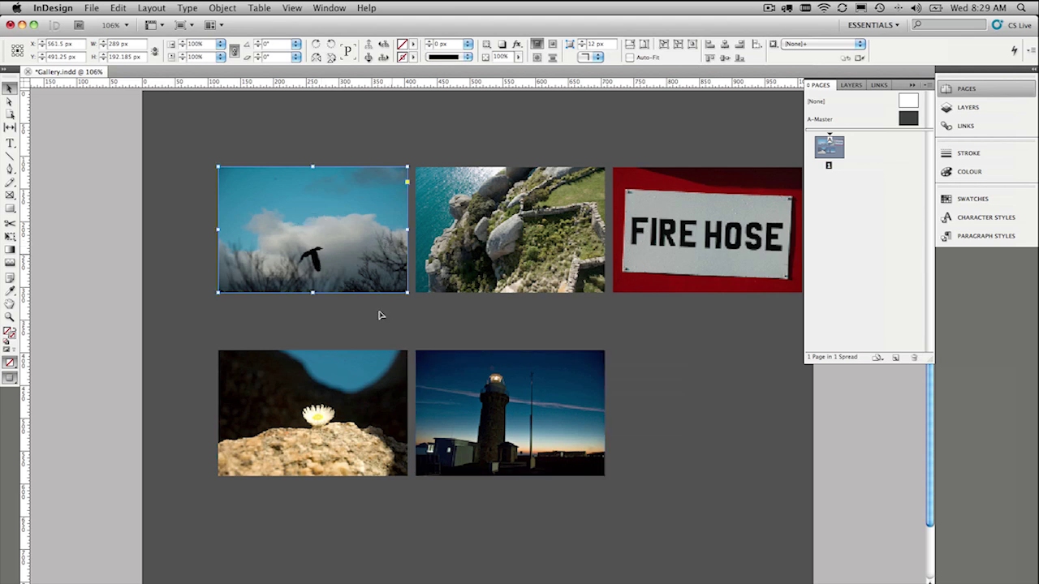
pyautogui.keyDown('shift'); pyautogui.click(382, 364); pyautogui.keyUp('shift')
pyautogui.keyDown('shift'); pyautogui.click(460, 366); pyautogui.keyUp('shift')
pyautogui.keyDown('shift'); pyautogui.click(473, 260); pyautogui.keyUp('shift')
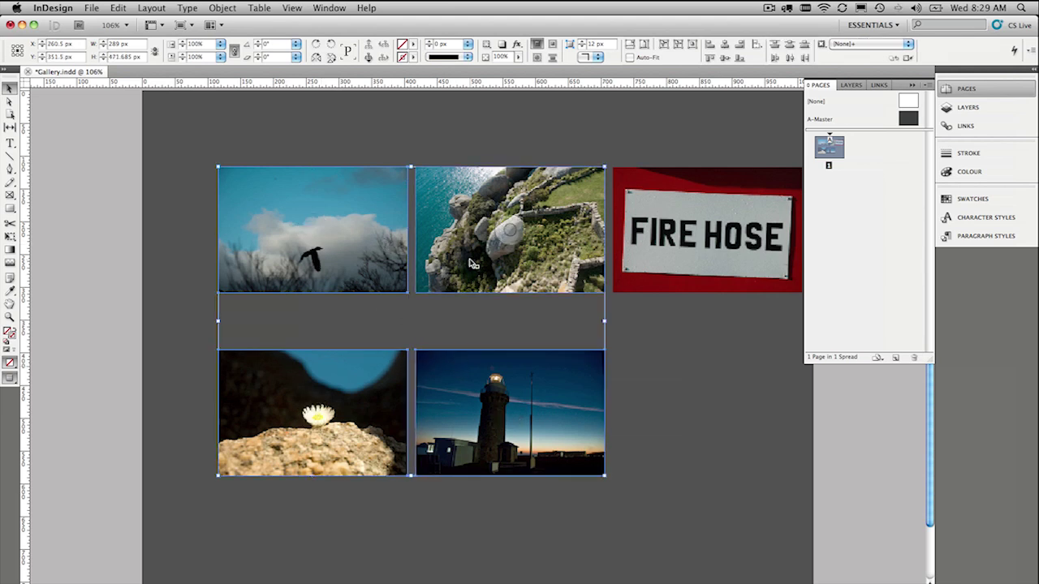
pyautogui.keyDown('shift'); pyautogui.click(727, 268); pyautogui.keyUp('shift')
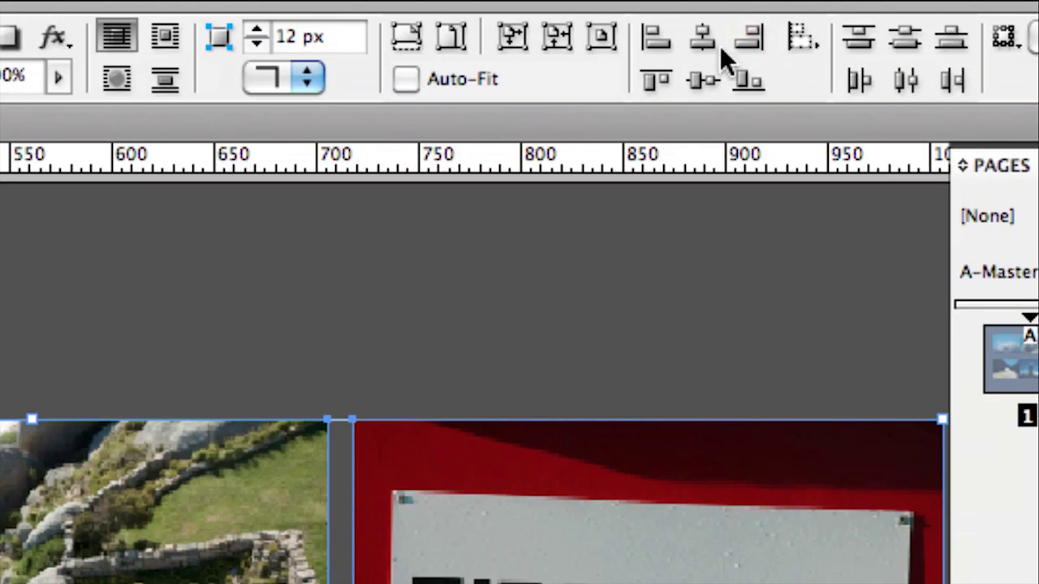
pyautogui.click(706, 44)
pyautogui.click(708, 77)
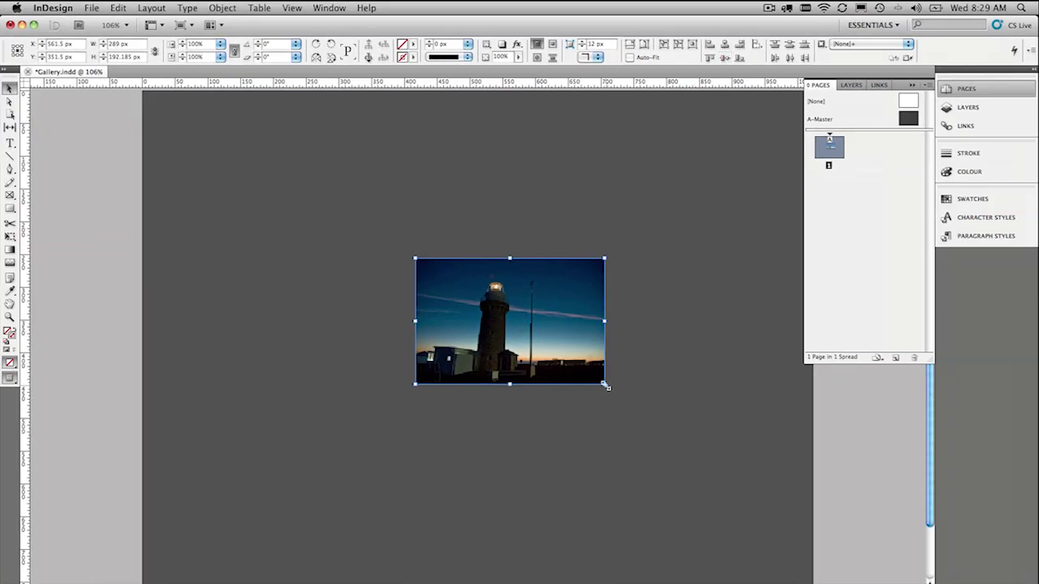
# Turn on auto-fit and enlarge the stacked photo frame to about 719 × 478 px, repositioning it.
pyautogui.click(630, 58)
pyautogui.moveTo(604, 387); pyautogui.dragTo(865, 535)
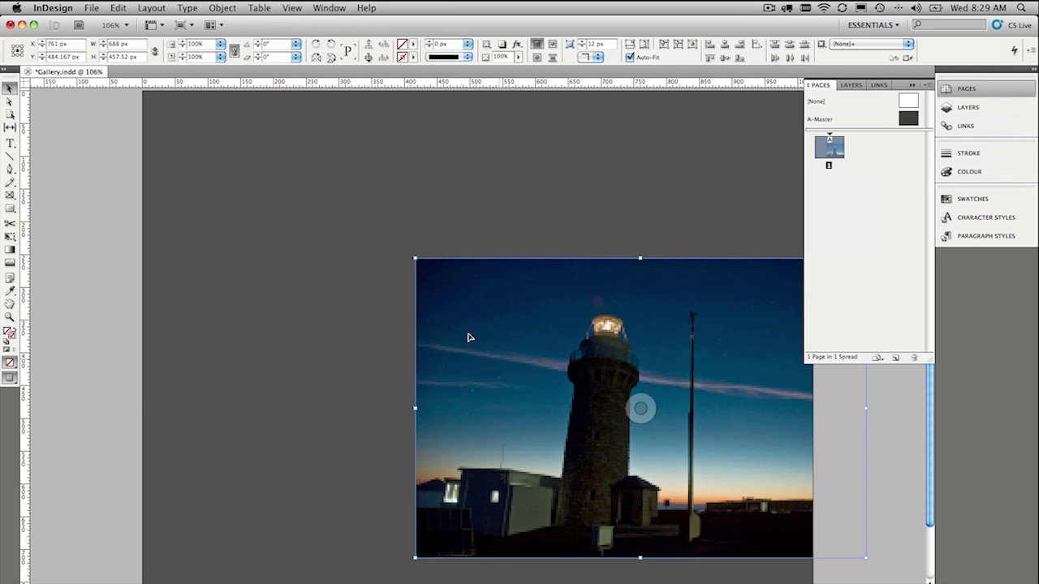
pyautogui.moveTo(467, 337); pyautogui.dragTo(364, 251)
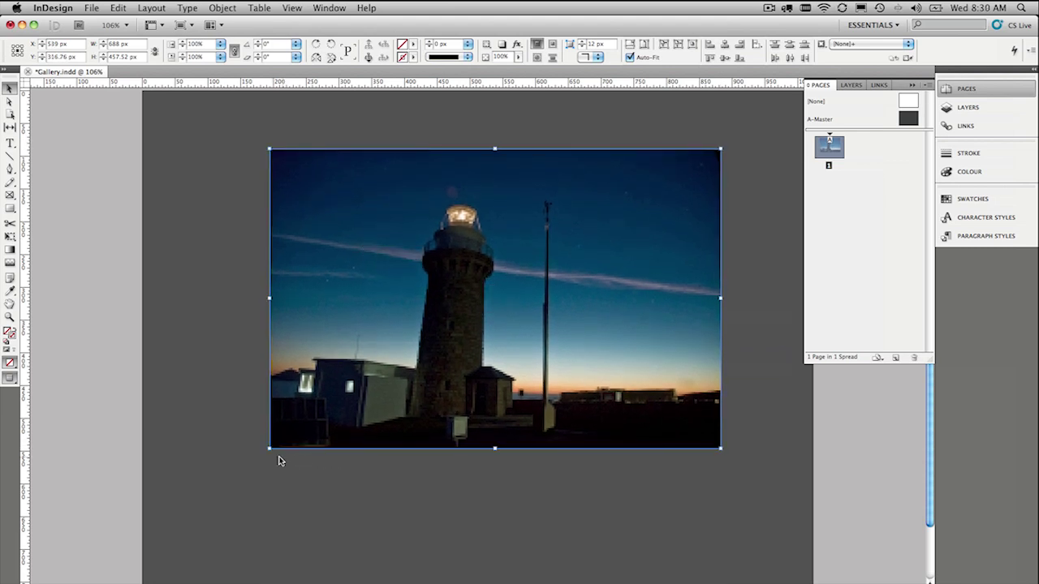
pyautogui.moveTo(270, 447); pyautogui.dragTo(255, 459)
pyautogui.moveTo(291, 428); pyautogui.dragTo(300, 426)
pyautogui.click(77, 389)
pyautogui.click(362, 349)
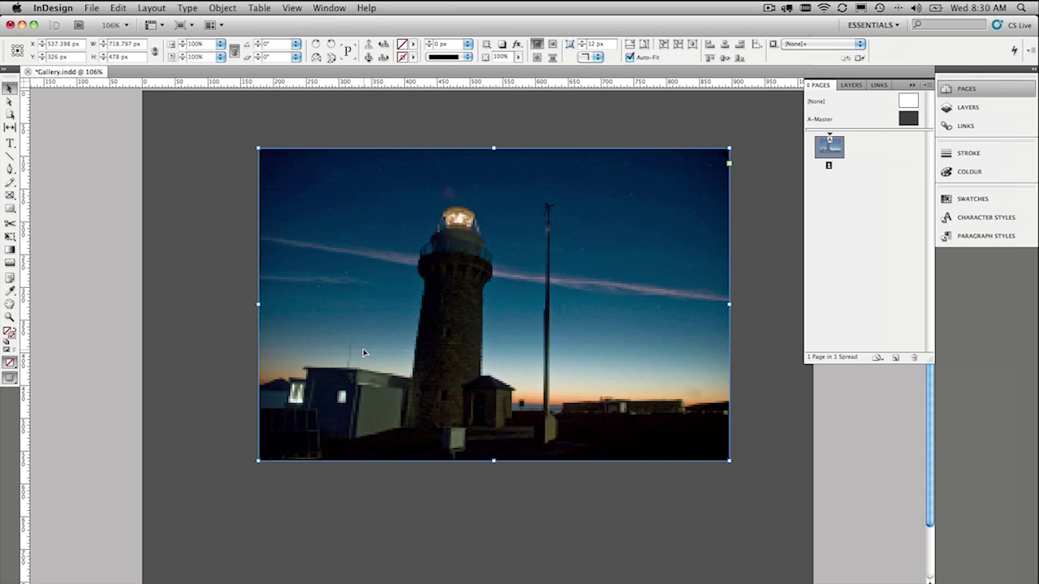
pyautogui.moveTo(322, 273); pyautogui.dragTo(381, 302)
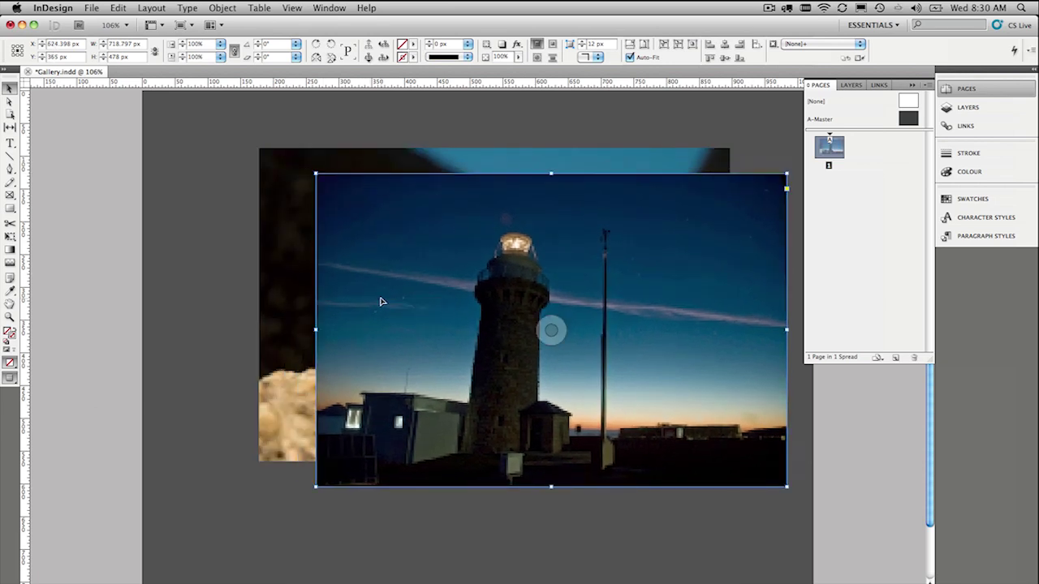
pyautogui.press('super+z')
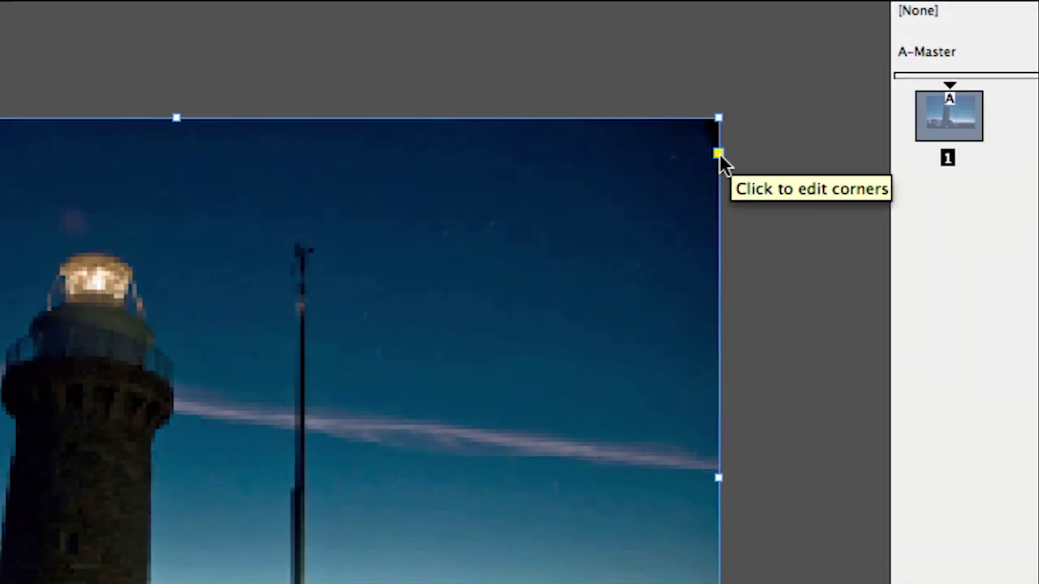
pyautogui.click(719, 154)
pyautogui.moveTo(719, 127)
pyautogui.mouseDown()
pyautogui.moveTo(352, 123)
pyautogui.moveTo(703, 132)
pyautogui.mouseUp()
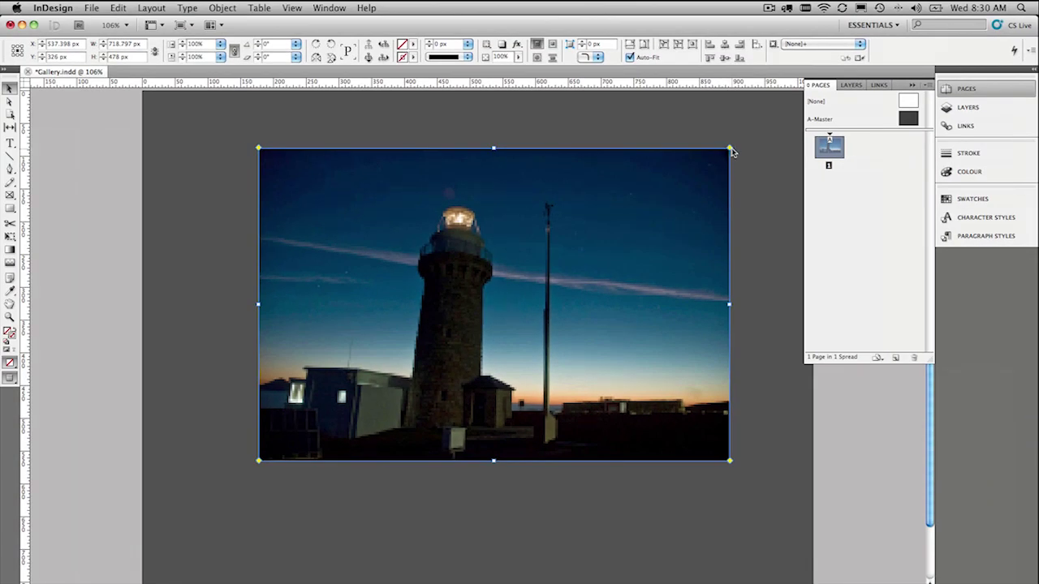
pyautogui.moveTo(732, 152); pyautogui.dragTo(510, 139)
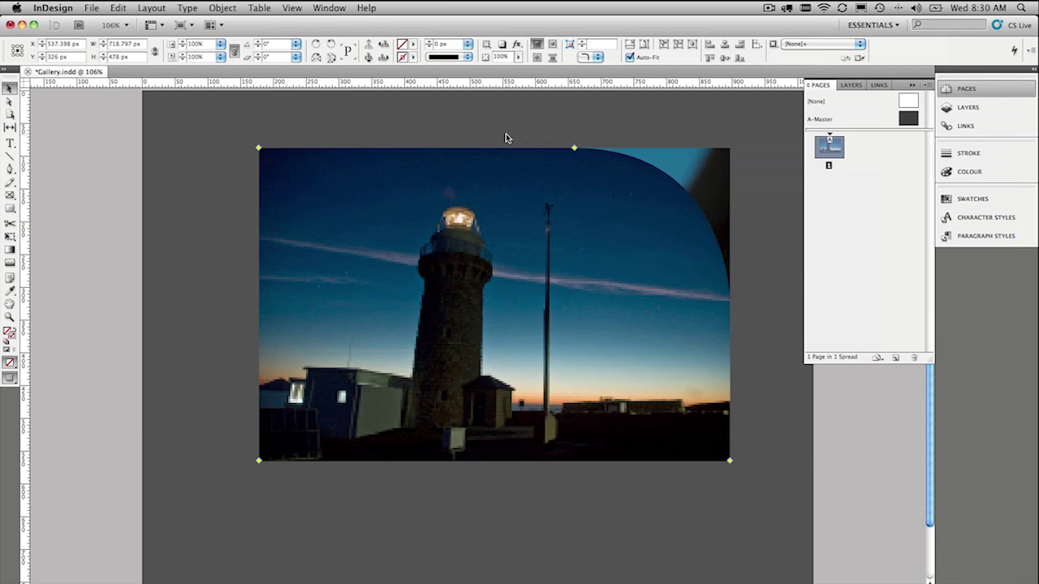
pyautogui.hotkey('ctrl', 'z')
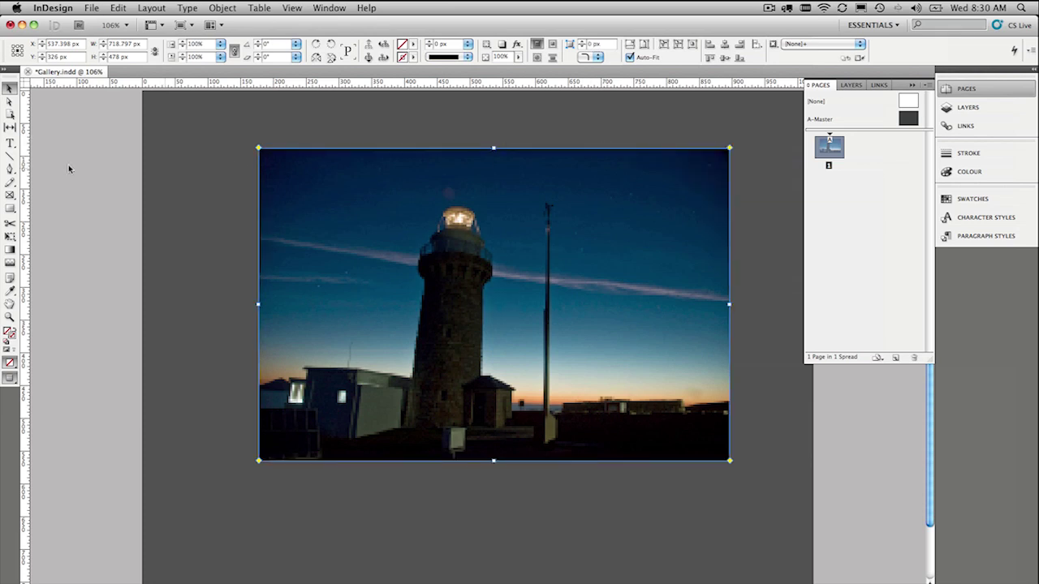
# Give the lighthouse frame Rounded corners of 25 px on all four corners via Corner Options.
pyautogui.click(122, 178)
pyautogui.click(492, 304)
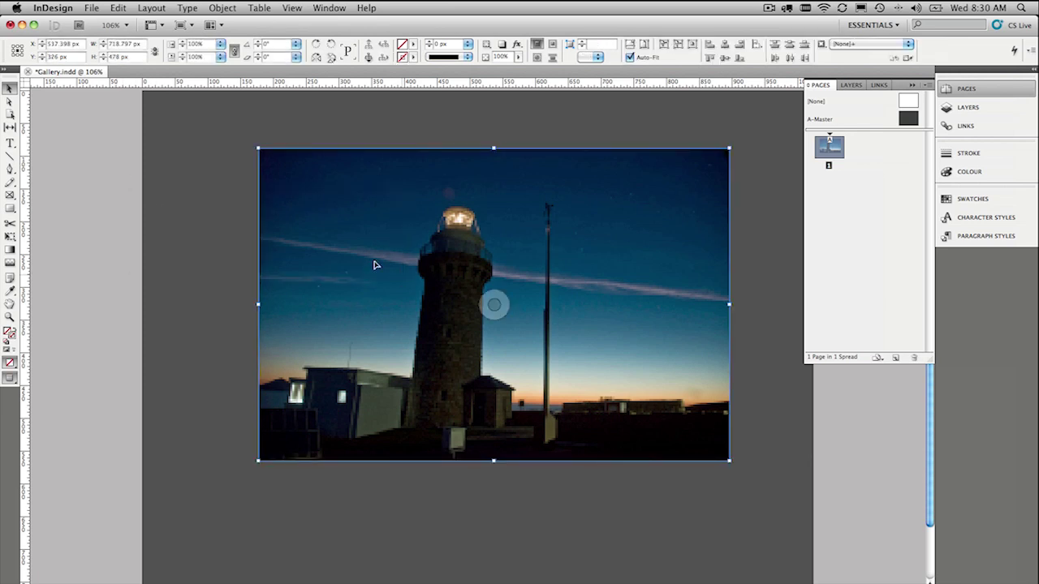
pyautogui.click(219, 8)
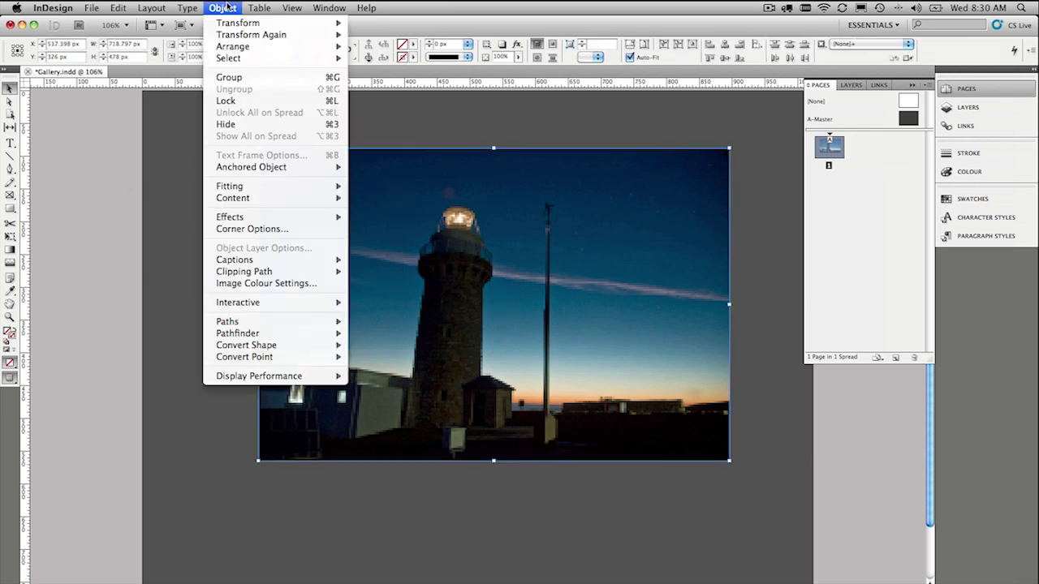
pyautogui.click(256, 229)
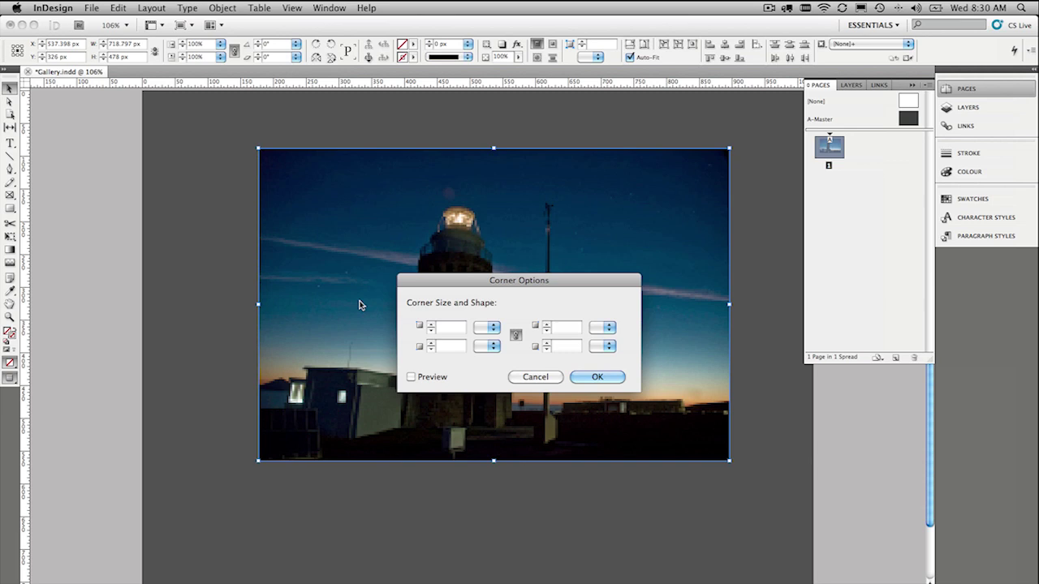
pyautogui.click(487, 329)
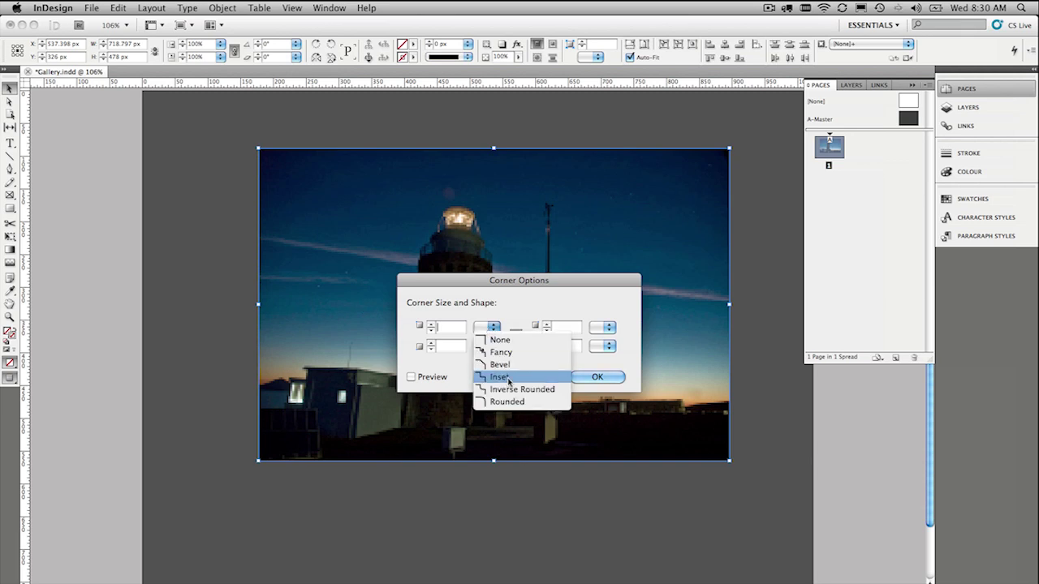
pyautogui.click(541, 408)
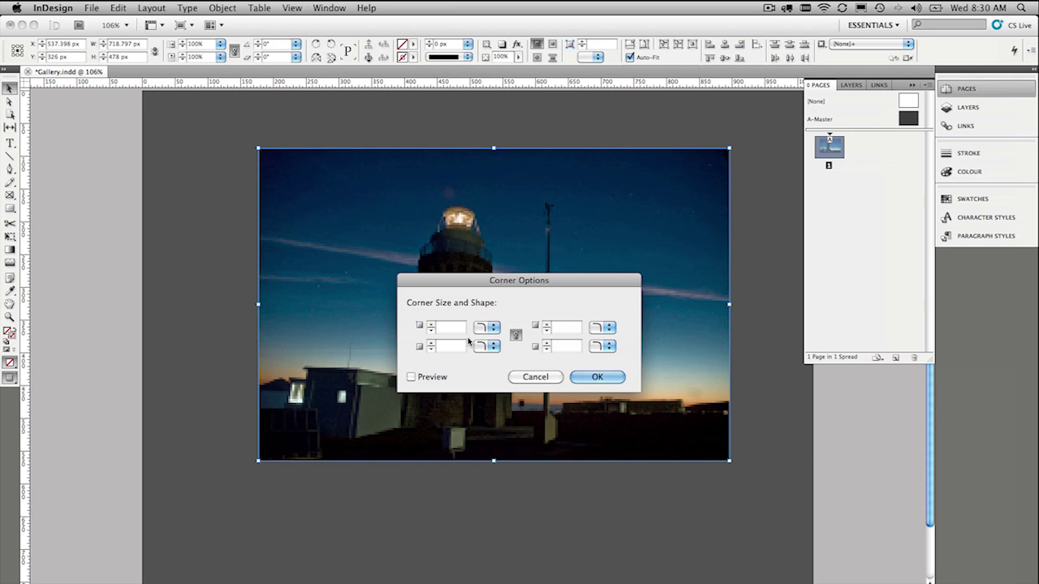
pyautogui.write('5')
pyautogui.click(431, 377)
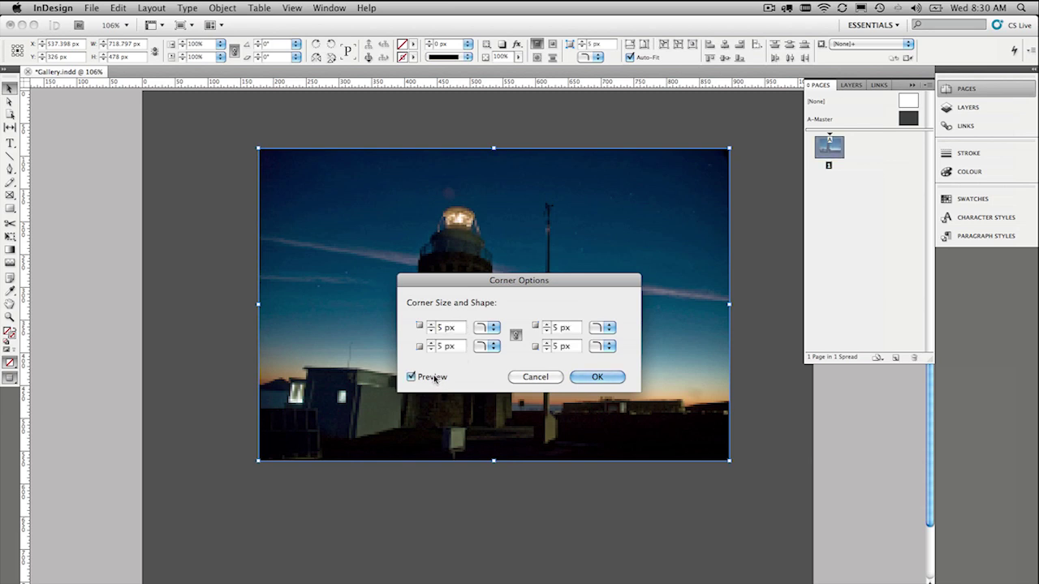
pyautogui.moveTo(456, 328); pyautogui.dragTo(433, 329)
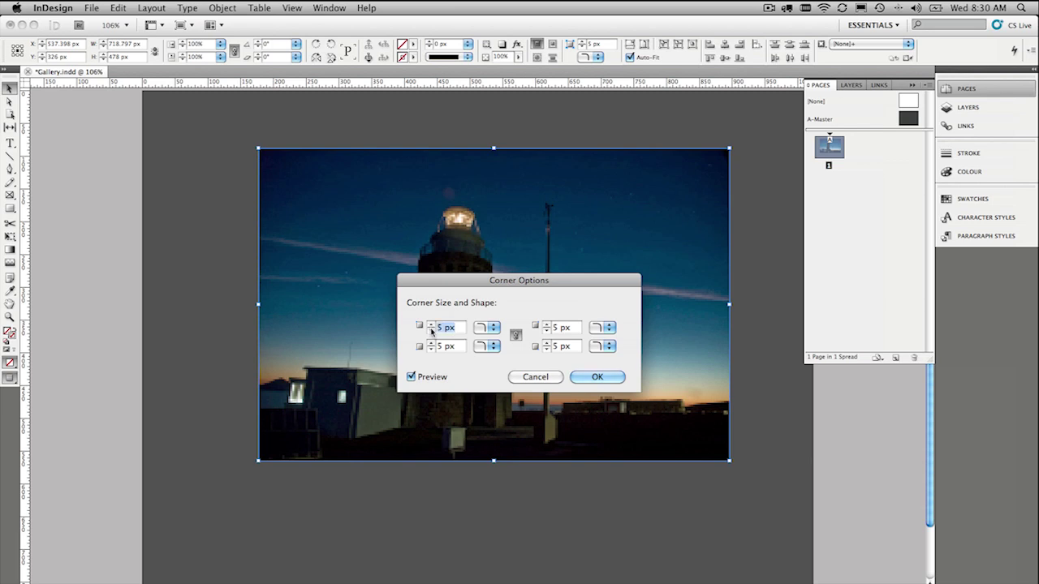
pyautogui.write('25')
pyautogui.press('Tab')
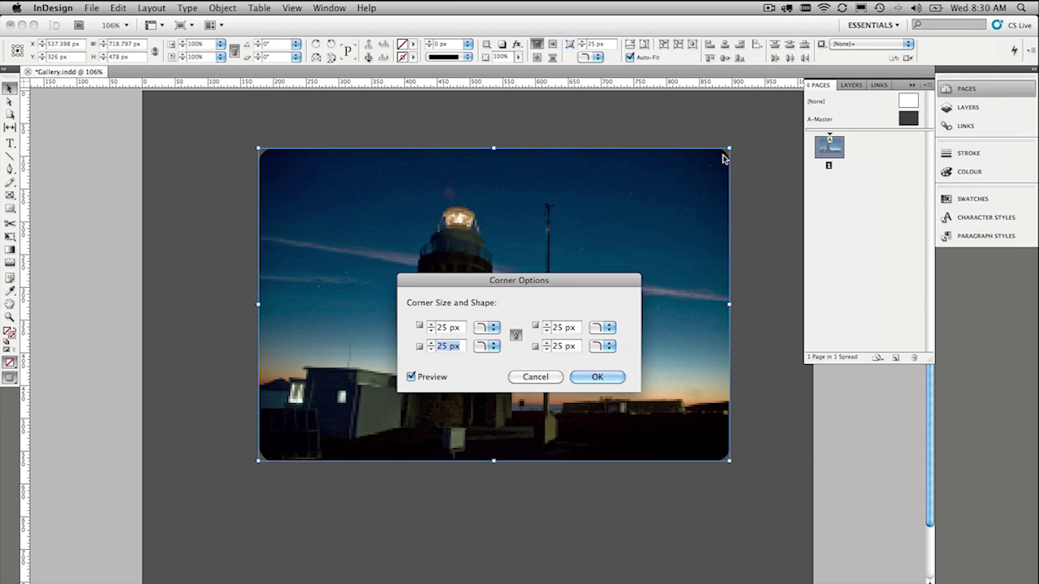
pyautogui.click(607, 377)
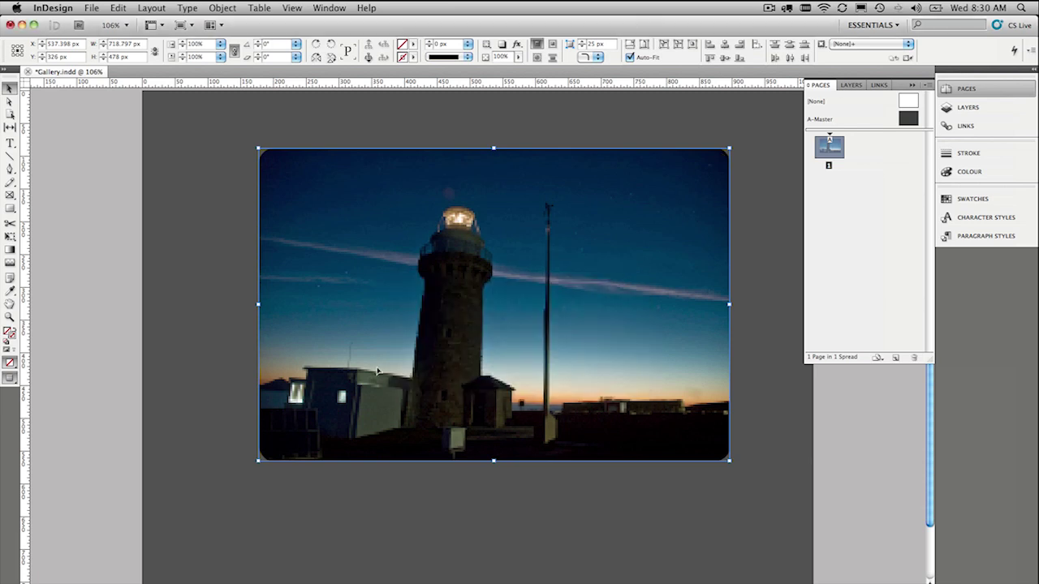
pyautogui.click(107, 302)
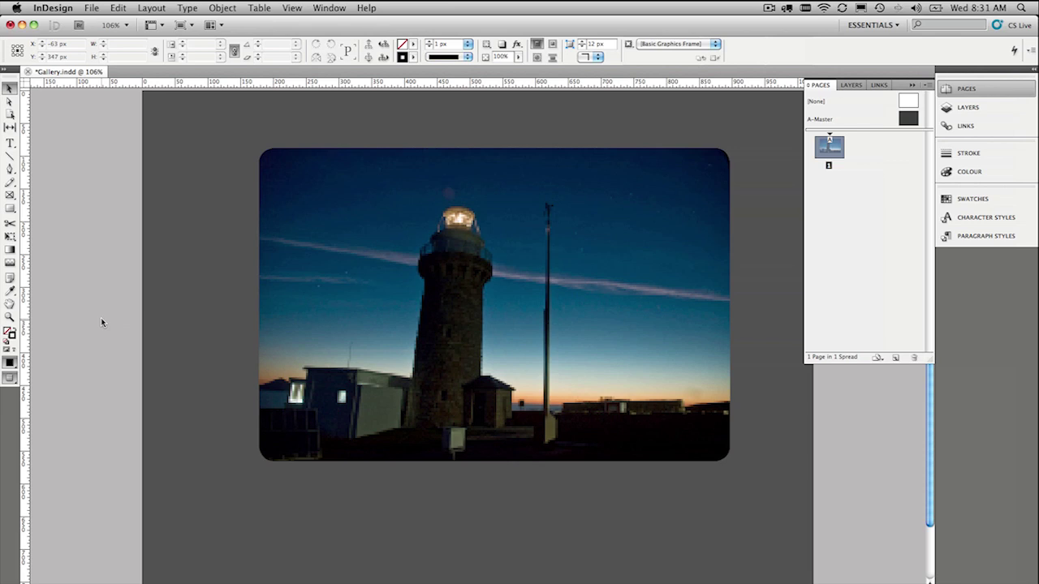
# In Illustrator, select the right-pointing hand group with the Selection tool, then return to InDesign.
pyautogui.press('super+Tab')
pyautogui.press('super+Tab')
pyautogui.press('super+Tab')
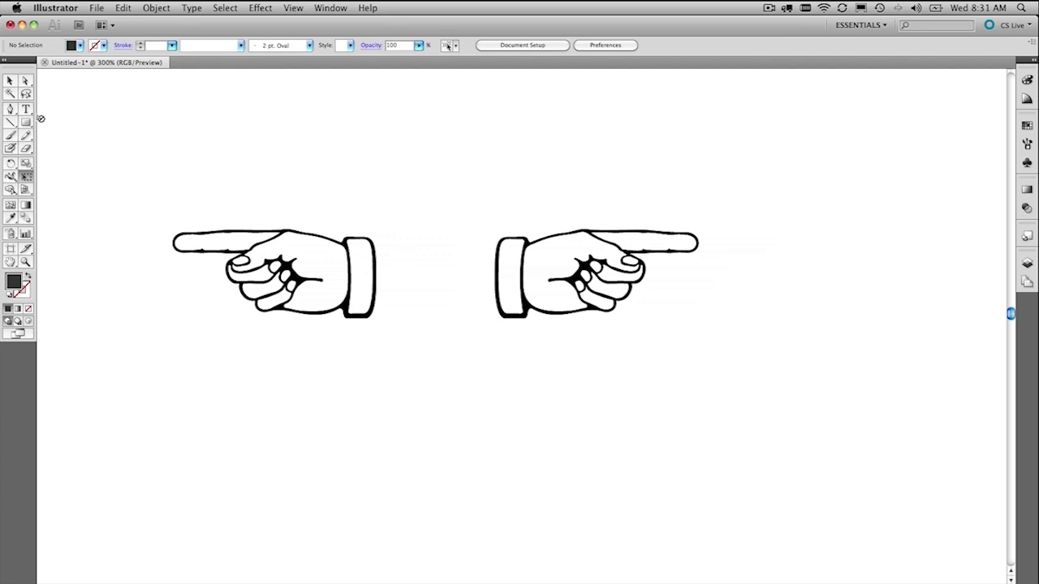
pyautogui.click(9, 80)
pyautogui.click(271, 261)
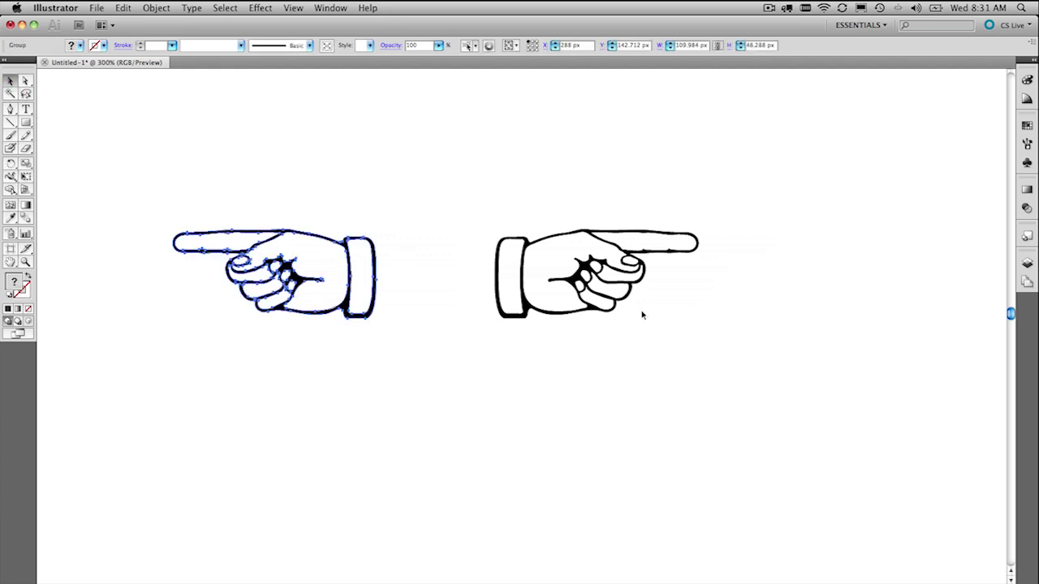
pyautogui.click(595, 281)
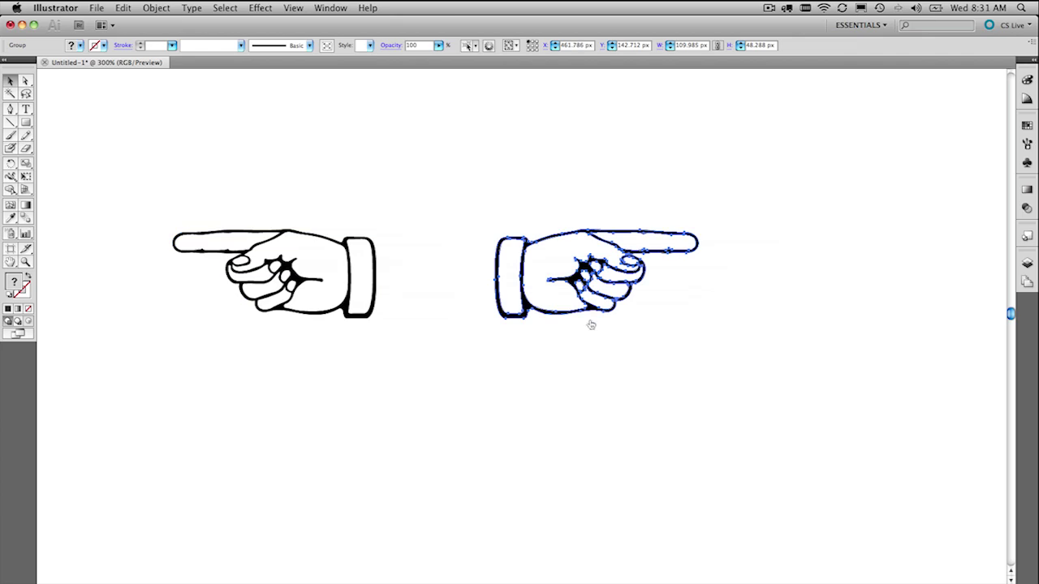
pyautogui.press('super+Tab')
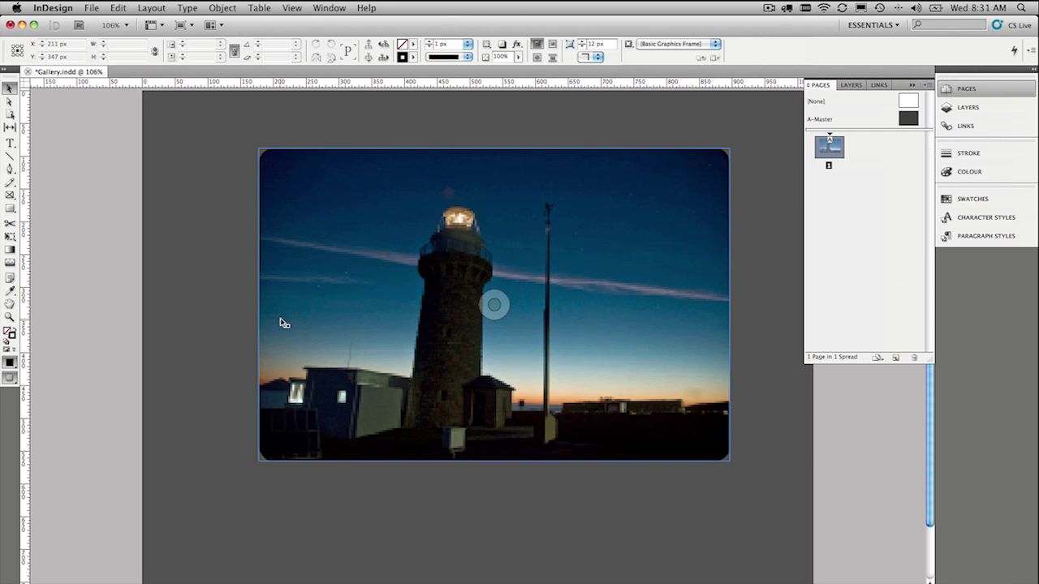
# Paste the right-pointing hand and move it below the photo's lower-right corner.
pyautogui.press('super+v')
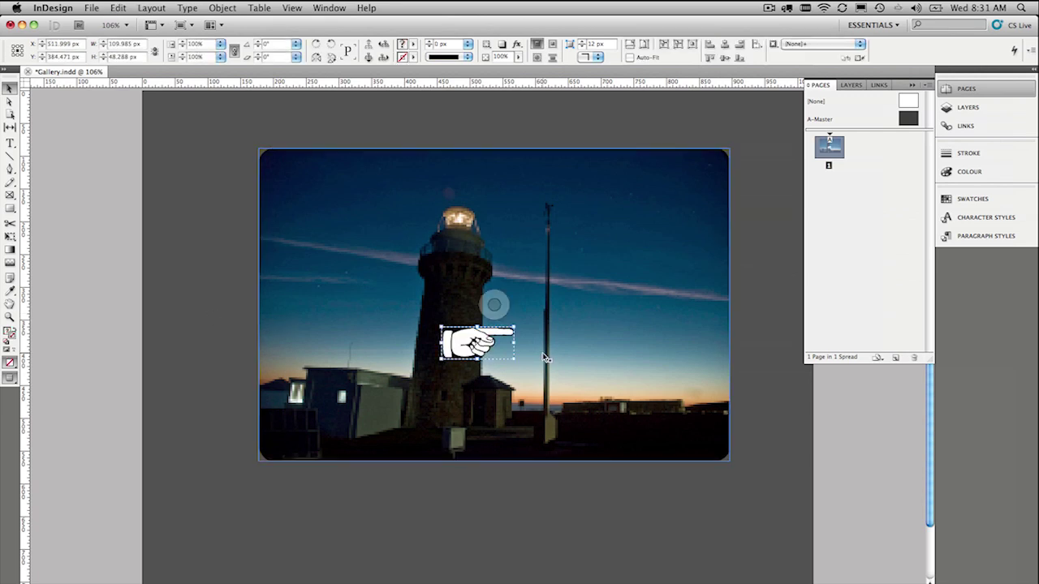
pyautogui.moveTo(474, 343); pyautogui.dragTo(686, 493)
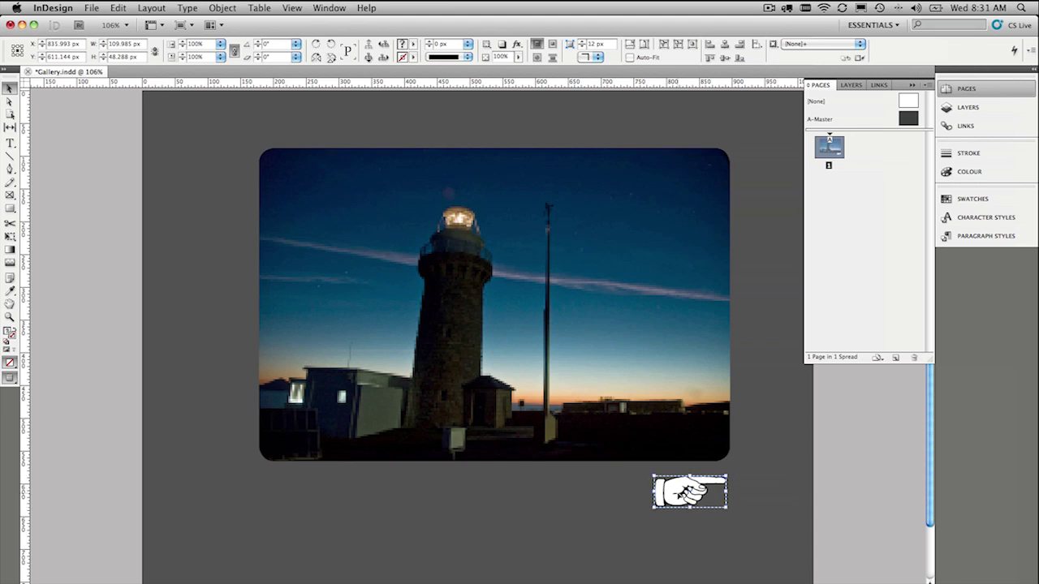
pyautogui.press('super+space')
pyautogui.moveTo(644, 466); pyautogui.dragTo(756, 541)
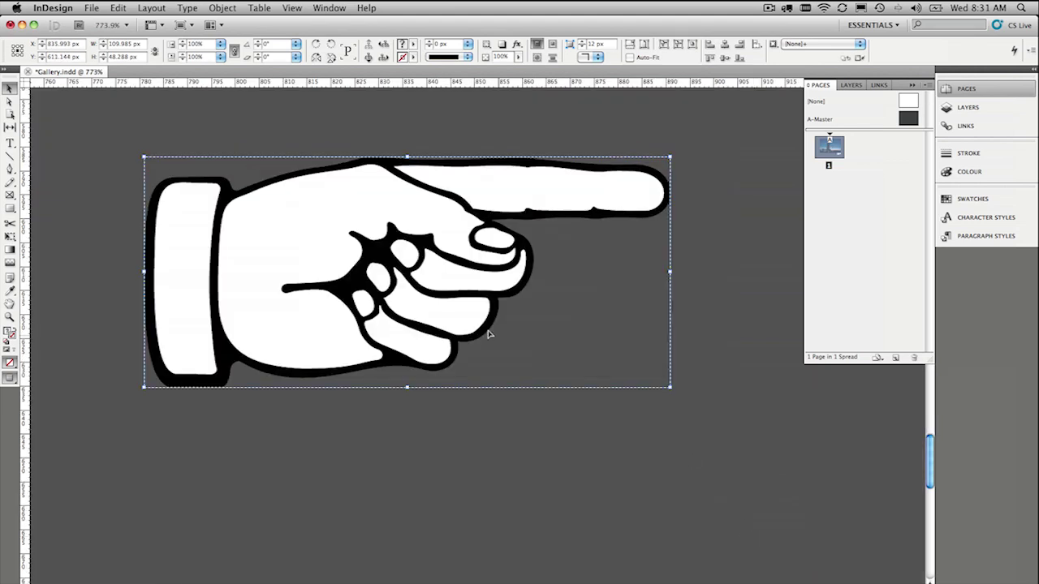
# Select parts of the hand artwork, widen the finger-shadow shape, then undo it.
pyautogui.doubleClick(325, 295)
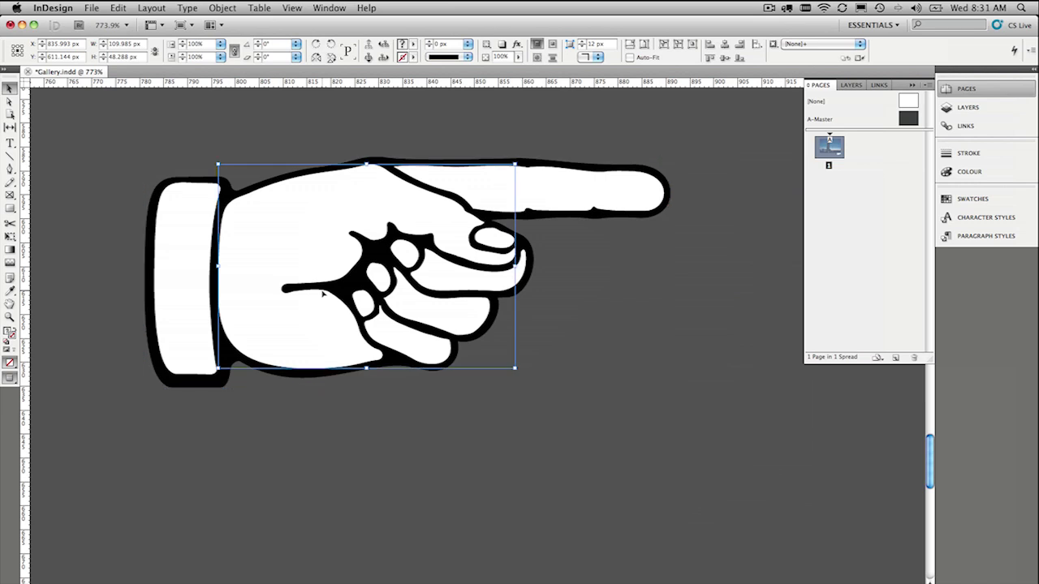
pyautogui.click(376, 304)
pyautogui.click(365, 292)
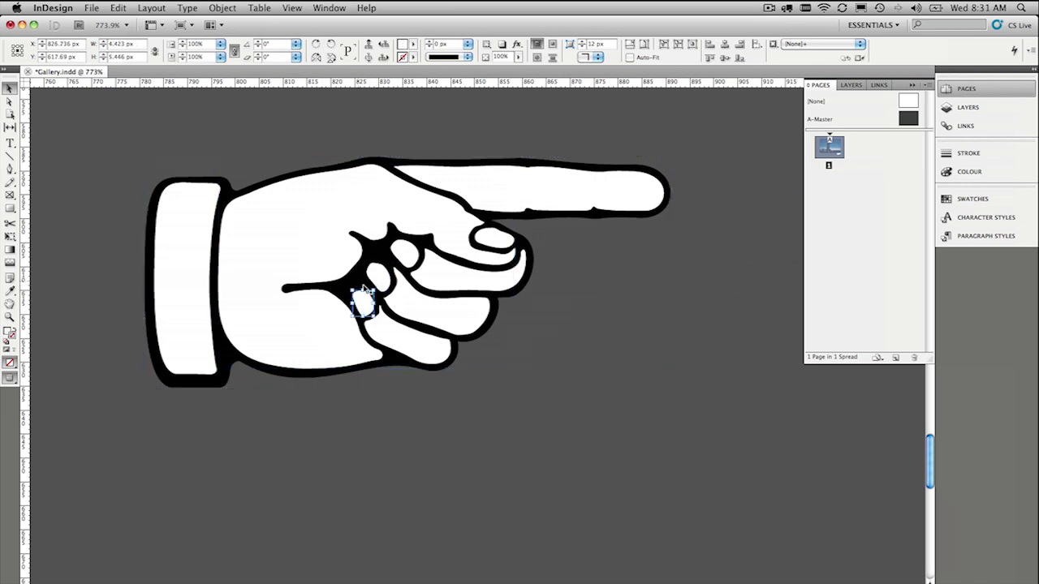
pyautogui.moveTo(375, 302); pyautogui.dragTo(380, 302)
pyautogui.press('super+z')
# Fit the page in view and pick the left-pointing hand drawing in Illustrator.
pyautogui.press('super+0')
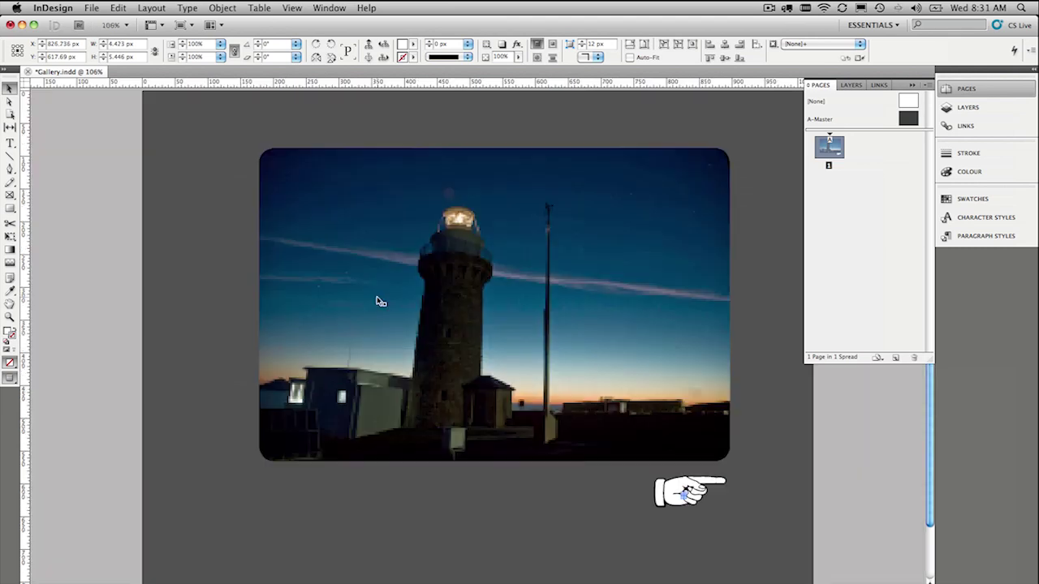
pyautogui.click(866, 426)
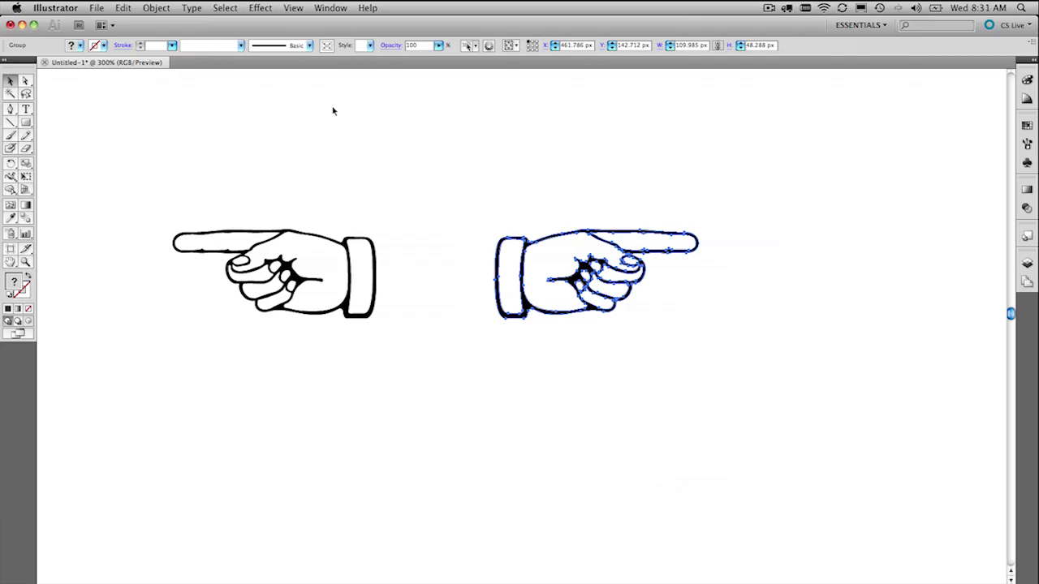
pyautogui.press('super+Tab')
pyautogui.click(347, 278)
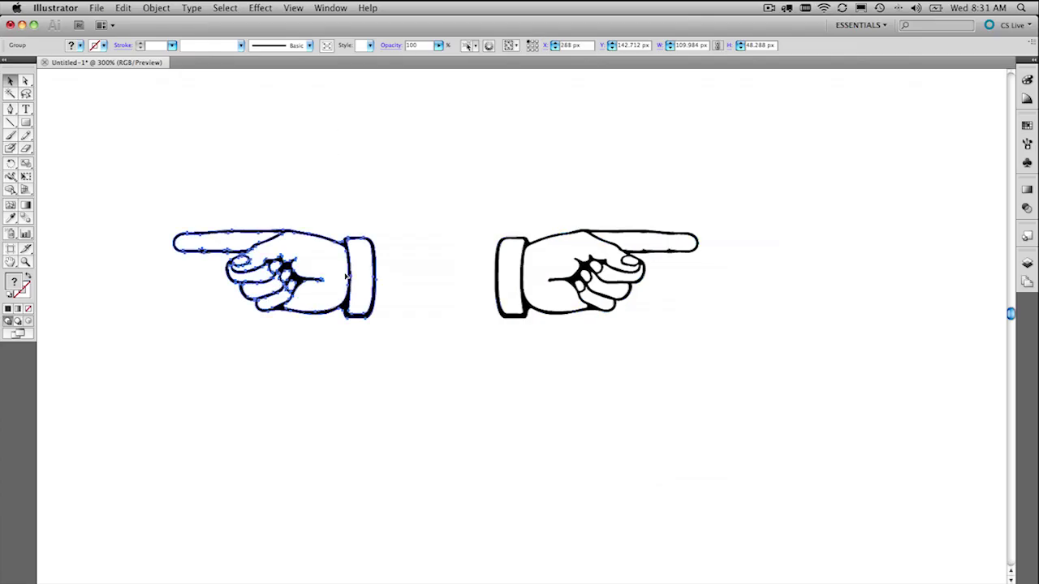
pyautogui.press('super+Tab')
# Paste the left-pointing hand and position it below the lighthouse photo's lower-left corner.
pyautogui.press('super+v')
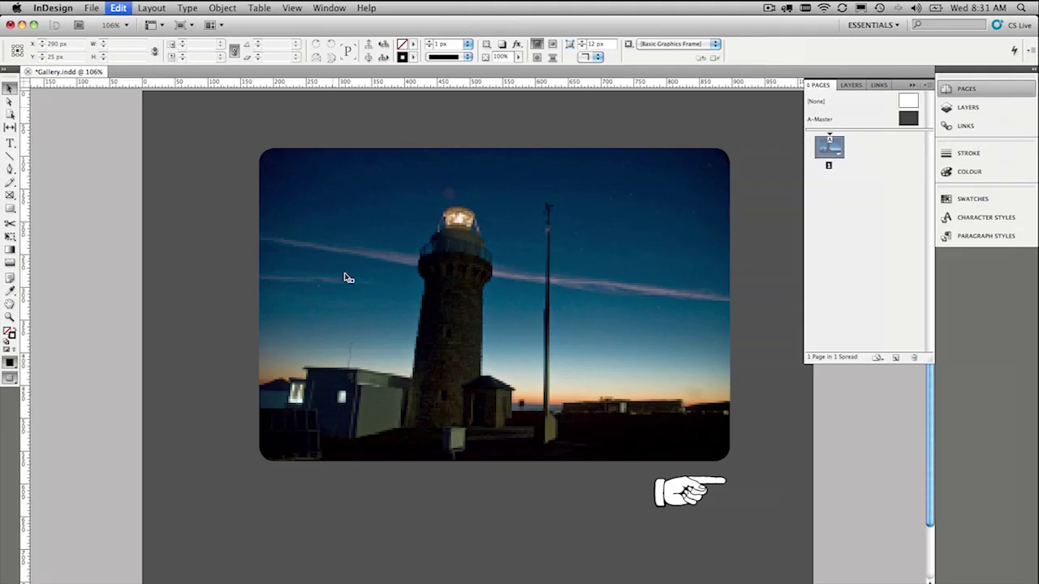
pyautogui.moveTo(505, 335); pyautogui.dragTo(322, 490)
pyautogui.click(108, 473)
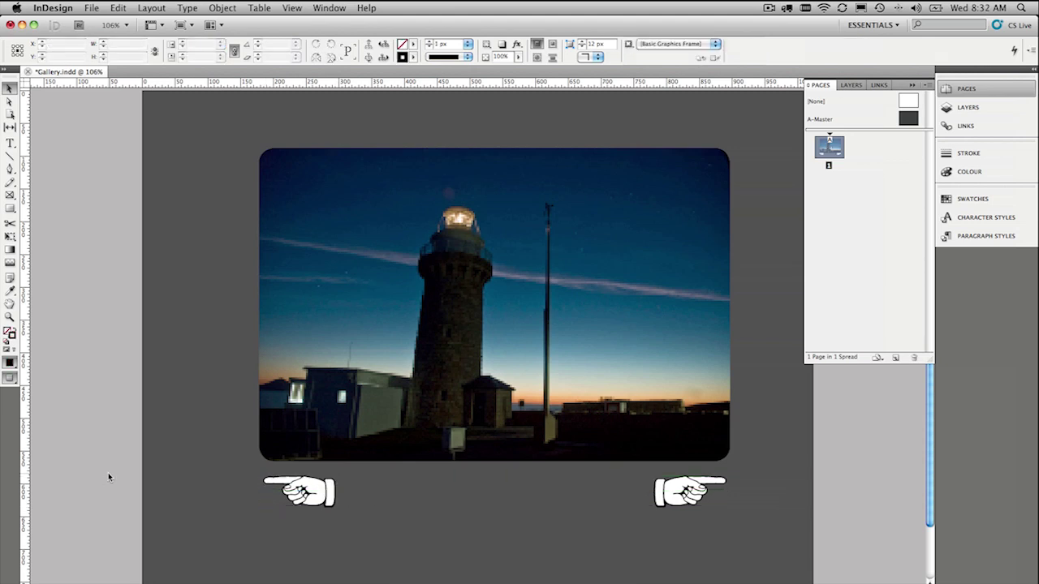
pyautogui.click(701, 494)
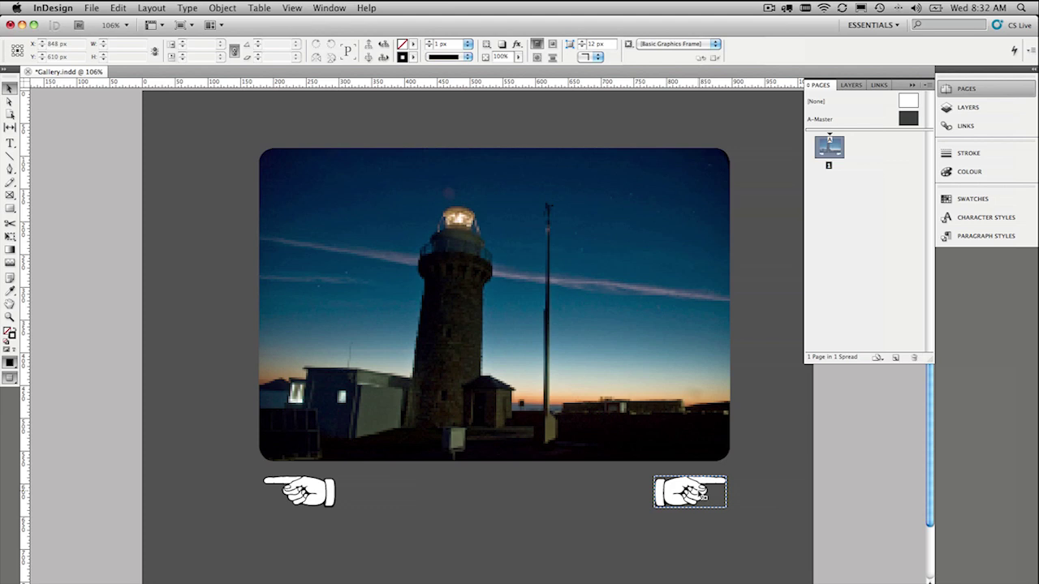
pyautogui.click(640, 411)
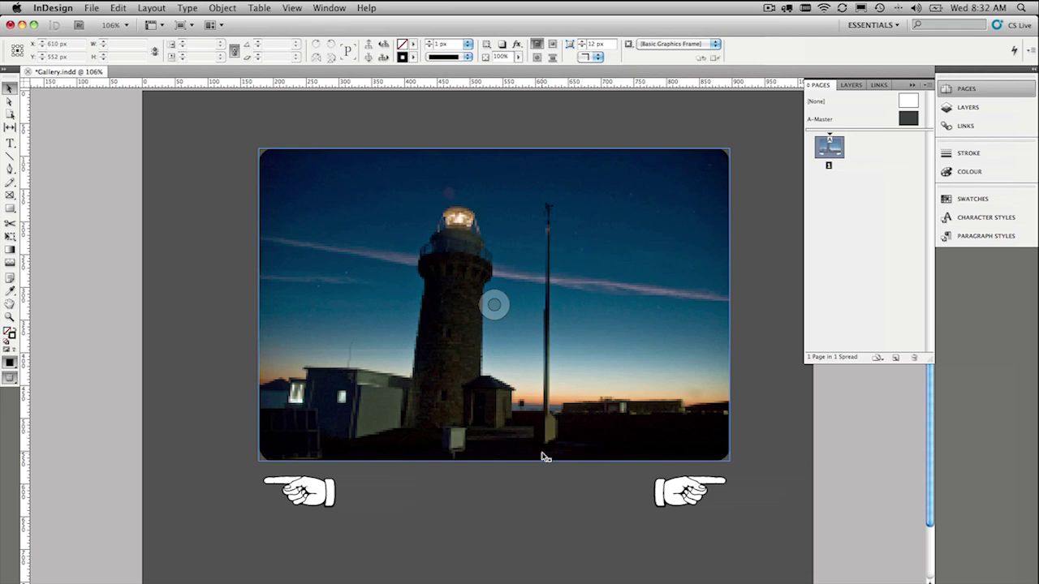
# Select the whole photo frame with its stacked images.
pyautogui.click(235, 358)
pyautogui.moveTo(98, 317)
pyautogui.mouseDown()
pyautogui.moveTo(168, 326)
pyautogui.moveTo(363, 388)
pyautogui.mouseUp()
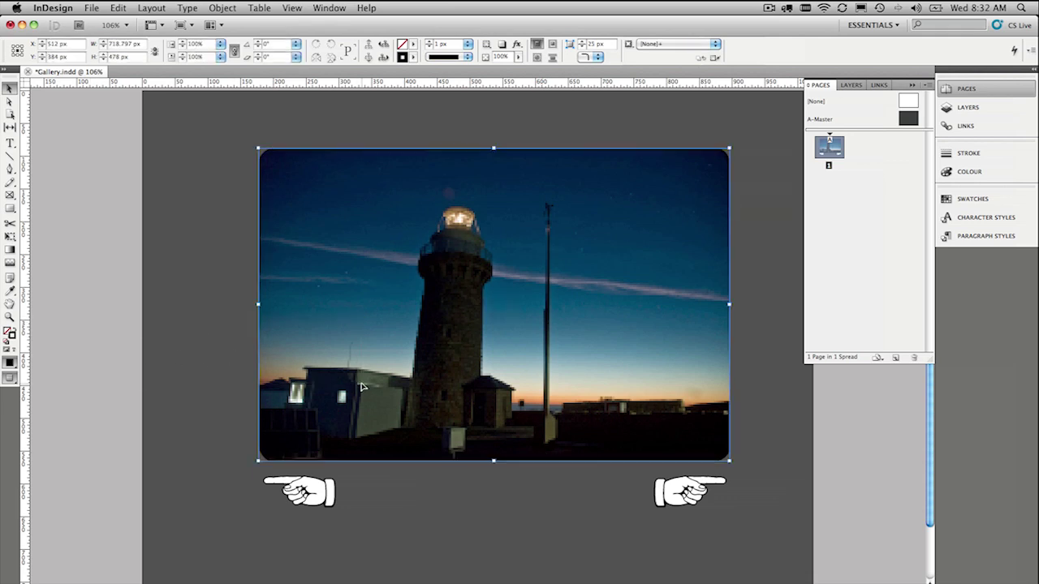
pyautogui.moveTo(354, 277)
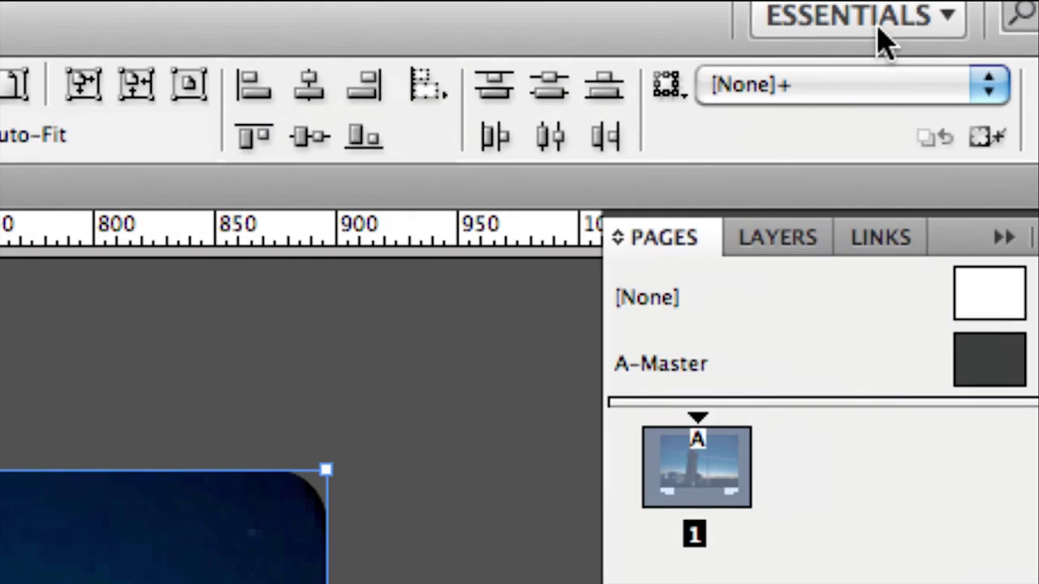
# Switch to the Interactive workspace and reset it to its default panels.
pyautogui.click(879, 29)
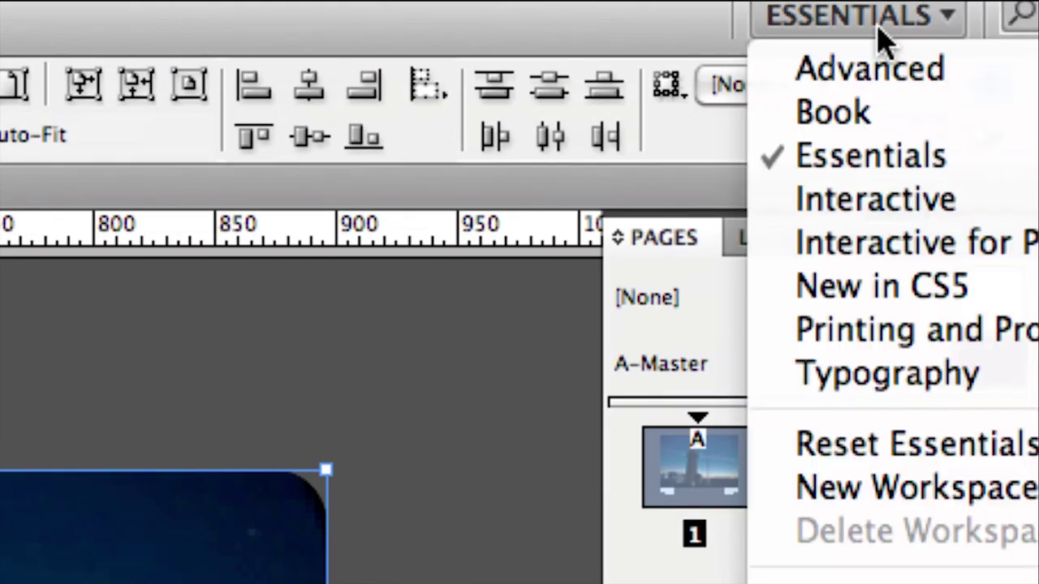
pyautogui.click(890, 199)
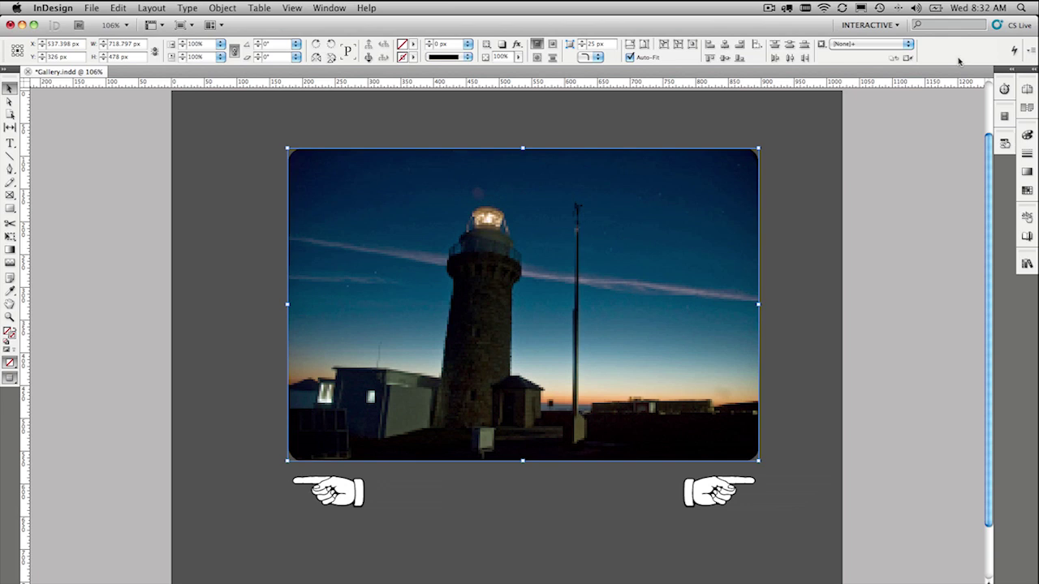
pyautogui.click(893, 28)
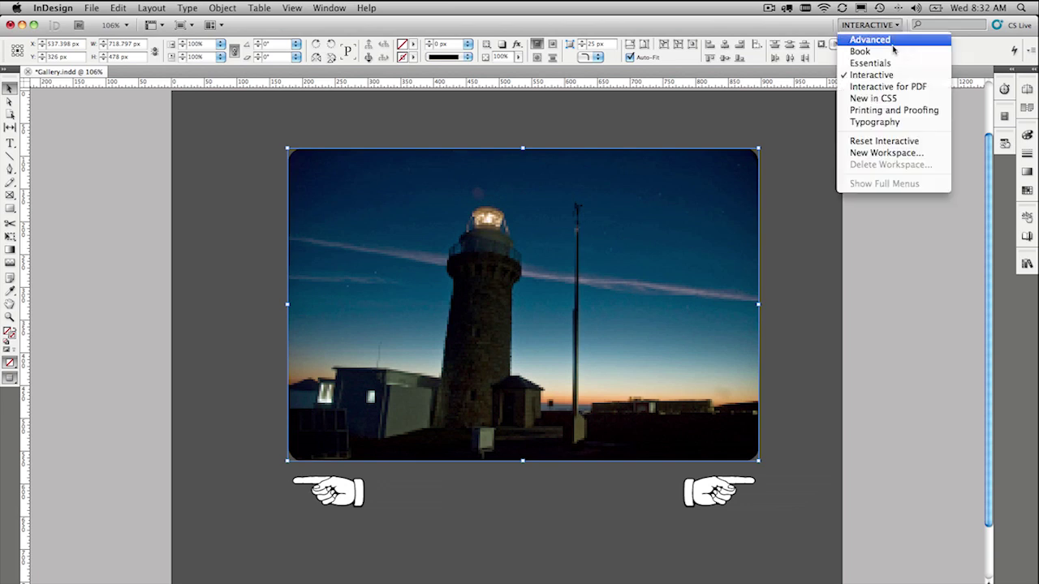
pyautogui.click(912, 142)
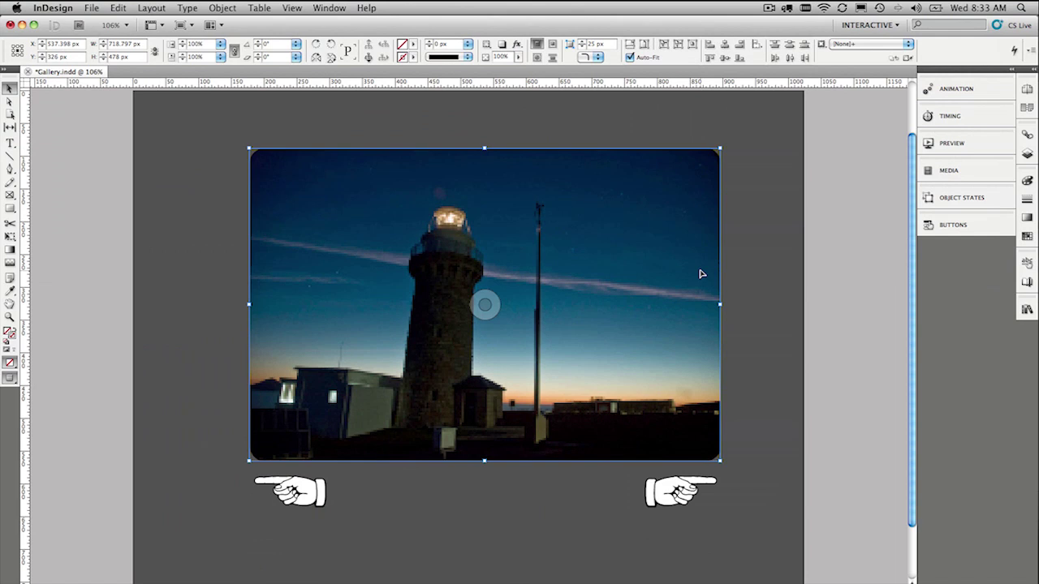
# Convert the stacked photos into a multi-state object and name it 'Wilsons Prom'.
pyautogui.click(969, 206)
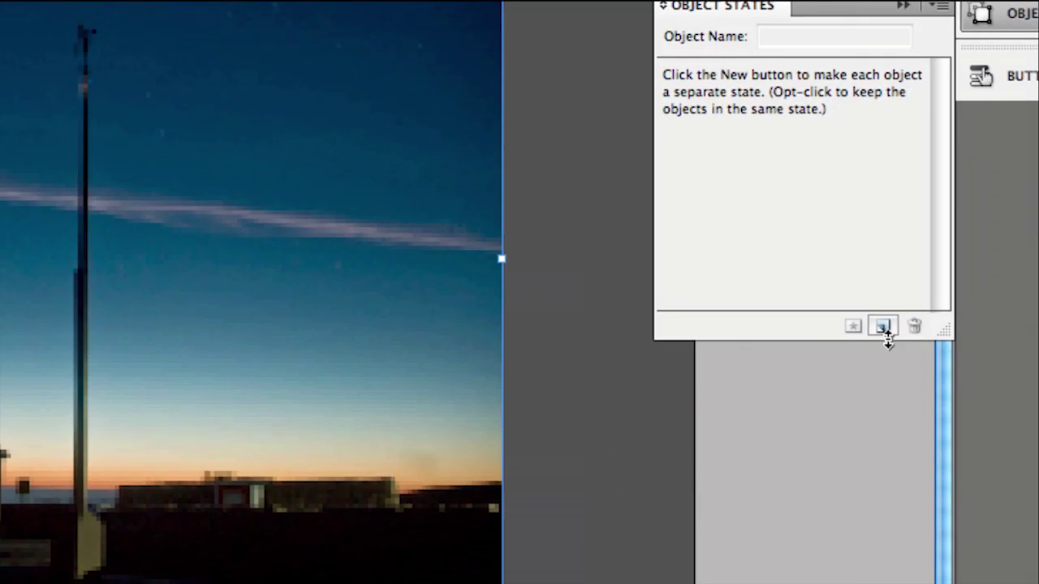
pyautogui.click(884, 328)
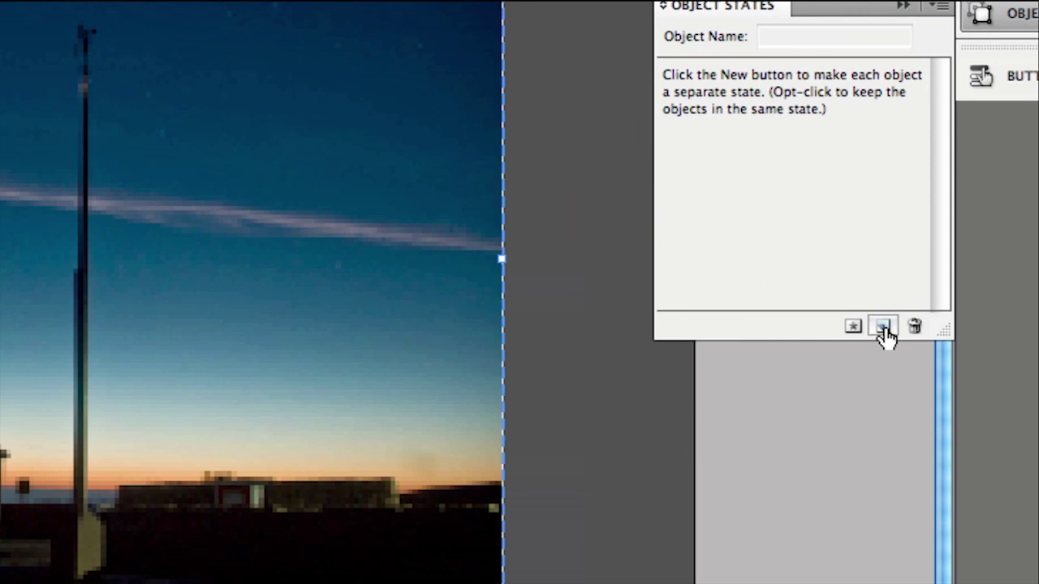
pyautogui.moveTo(939, 332); pyautogui.dragTo(938, 432)
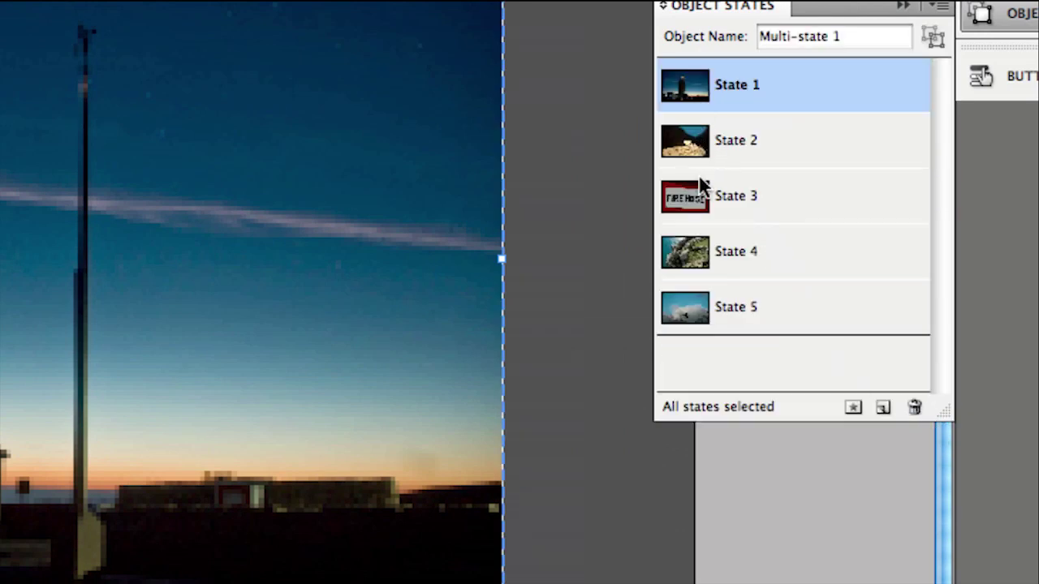
pyautogui.click(833, 37)
pyautogui.press('BackSpace')
pyautogui.write('1')
pyautogui.press('Return')
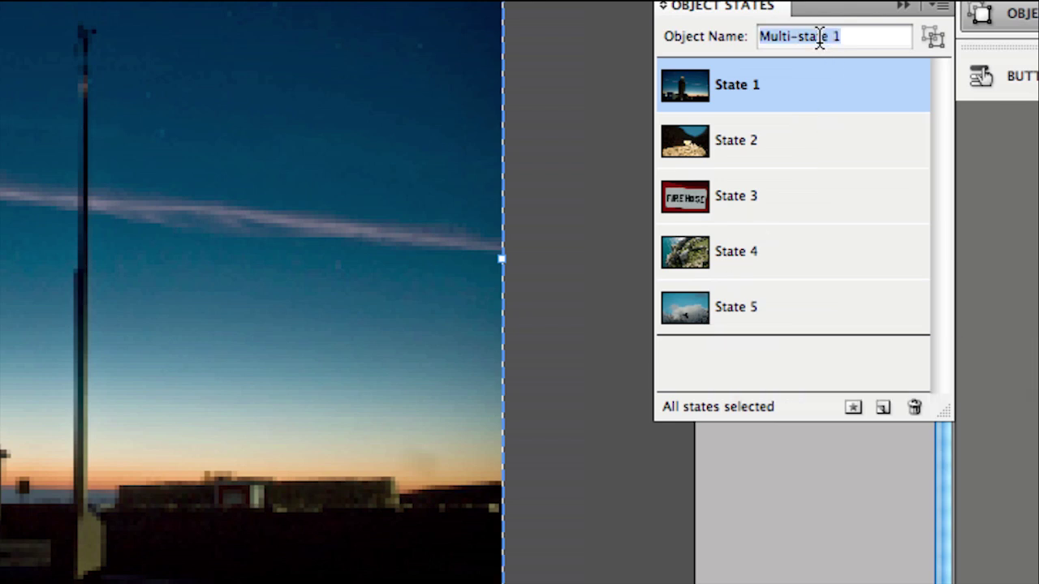
pyautogui.write('Wilson')
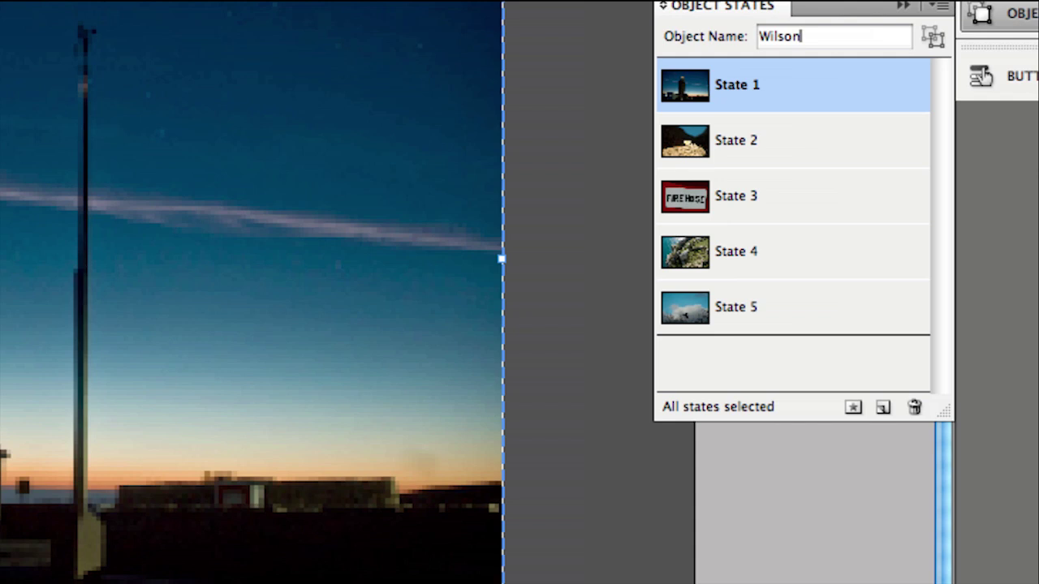
pyautogui.write('s Prom')
# Preview States 2–4, return to the State 1 photo, and check the Wilsons Prom name.
pyautogui.click(777, 162)
pyautogui.click(777, 194)
pyautogui.click(779, 248)
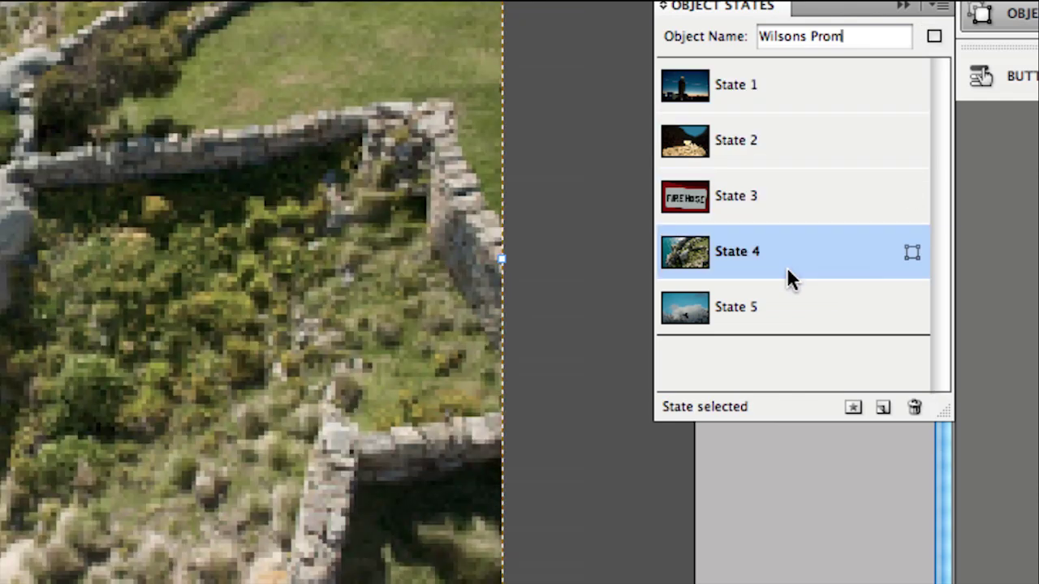
pyautogui.click(743, 91)
pyautogui.moveTo(795, 84)
pyautogui.mouseDown()
pyautogui.moveTo(791, 169)
pyautogui.moveTo(796, 93)
pyautogui.mouseUp()
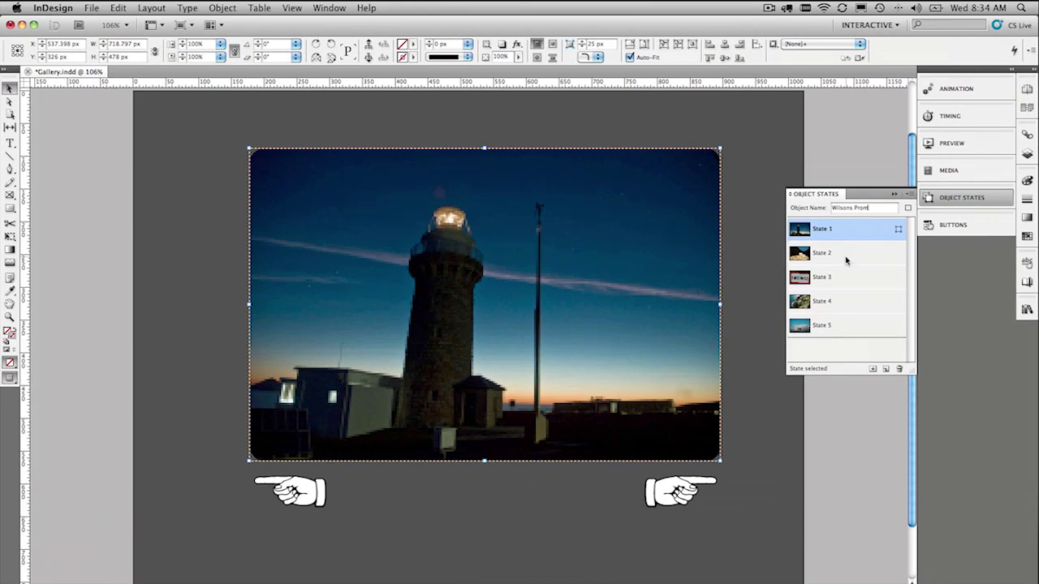
pyautogui.click(881, 208)
pyautogui.tripleClick(882, 208)
# Close the Object States panel and select the right-pointing hand graphic.
pyautogui.click(894, 194)
pyautogui.click(879, 169)
pyautogui.click(680, 491)
pyautogui.click(678, 497)
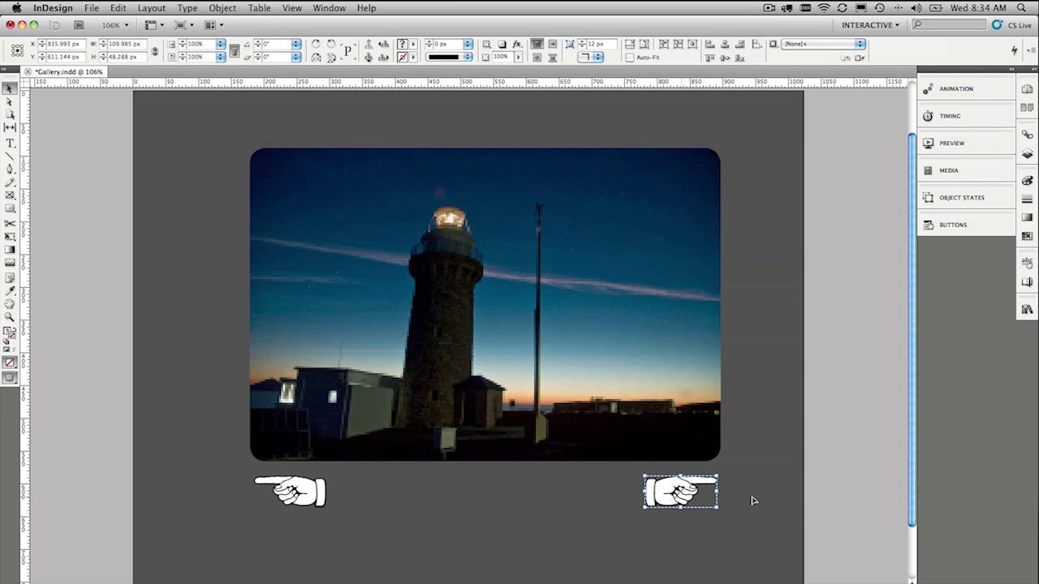
# Give the right hand a Go To Next State action for Wilsons Prom, stopping at last state.
pyautogui.click(954, 229)
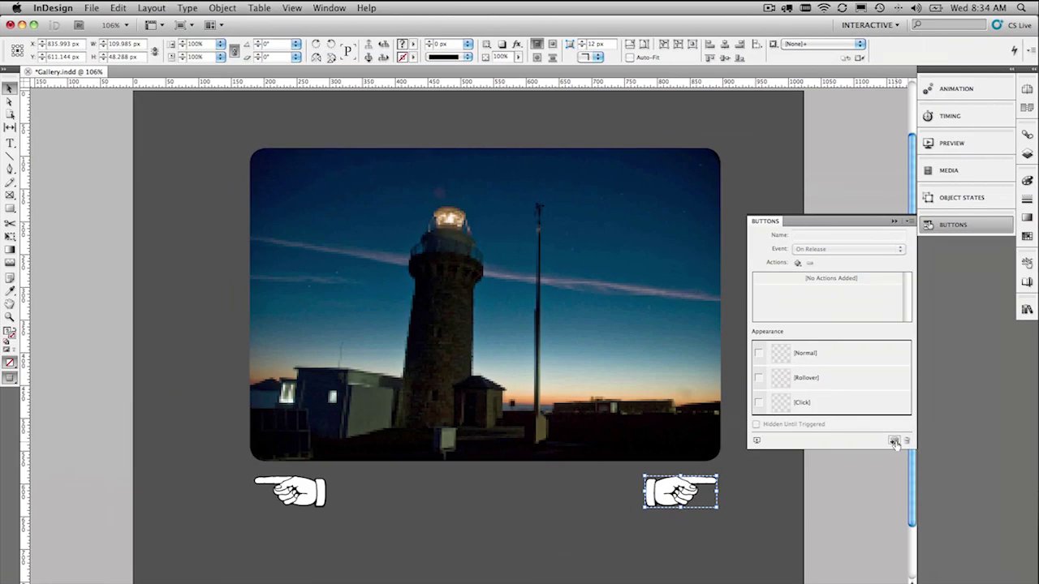
pyautogui.click(798, 263)
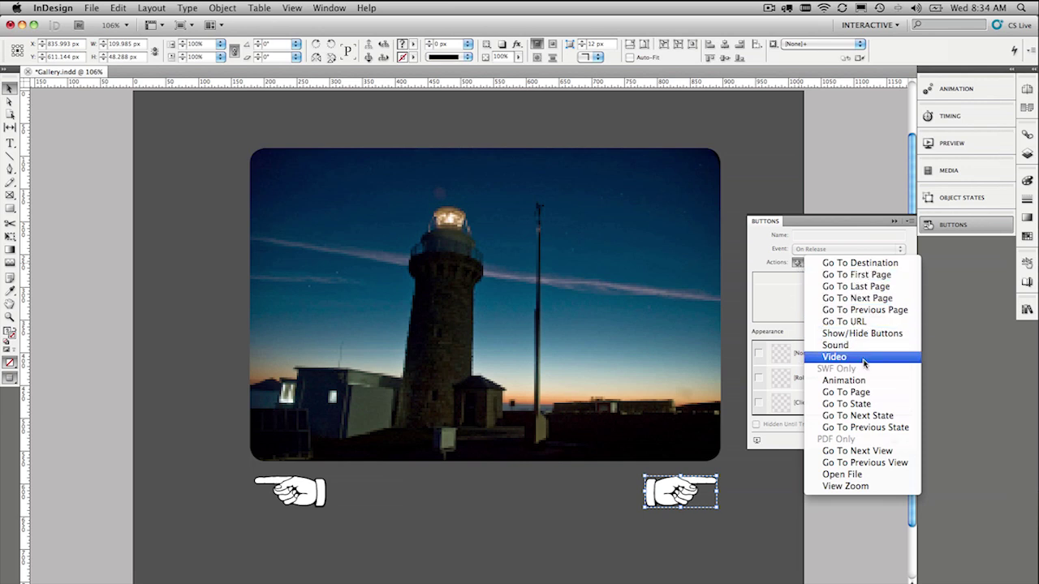
pyautogui.click(890, 418)
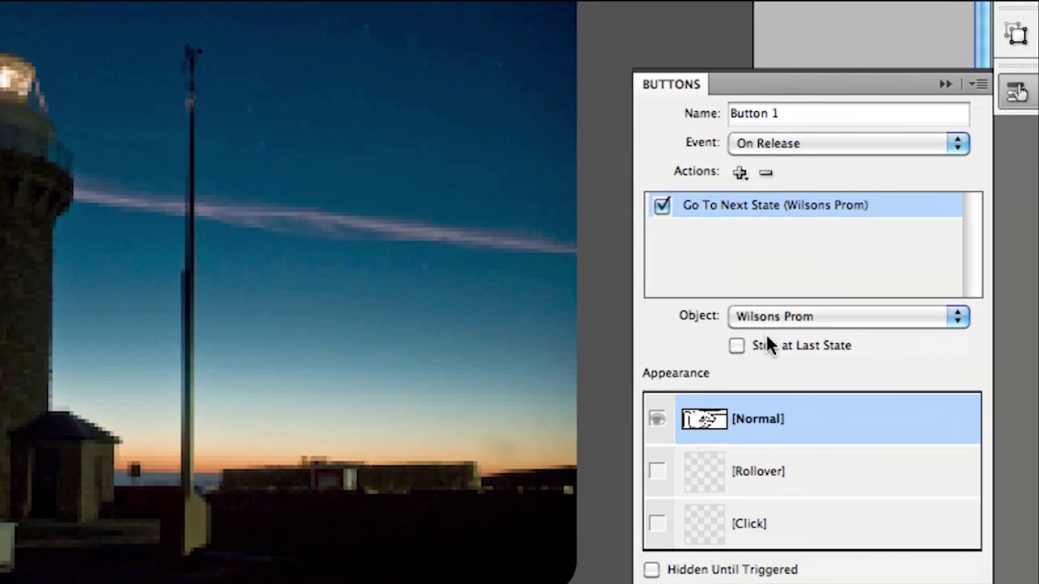
pyautogui.click(817, 331)
pyautogui.click(782, 316)
pyautogui.click(780, 345)
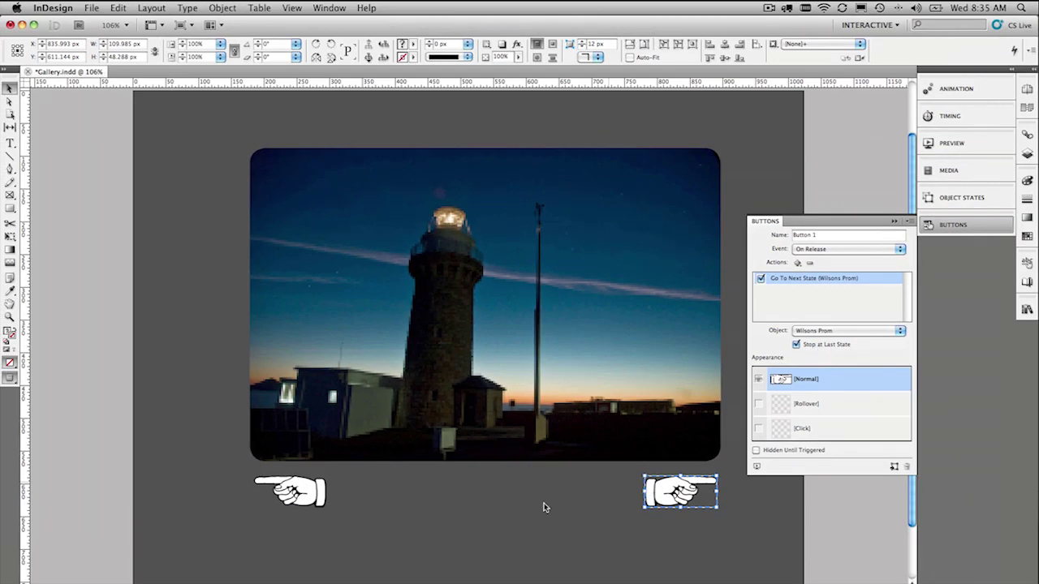
pyautogui.keyDown('shift'); pyautogui.click(303, 498); pyautogui.keyUp('shift')
pyautogui.click(302, 498)
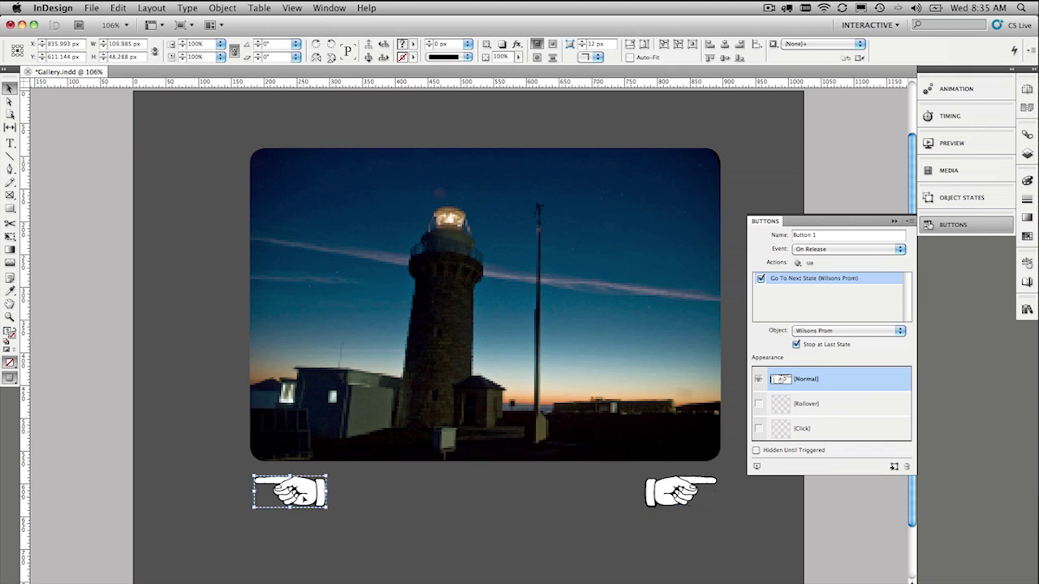
# Give the left hand Go To Previous State for Wilsons Prom, stopping at first state, then deselect.
pyautogui.click(798, 264)
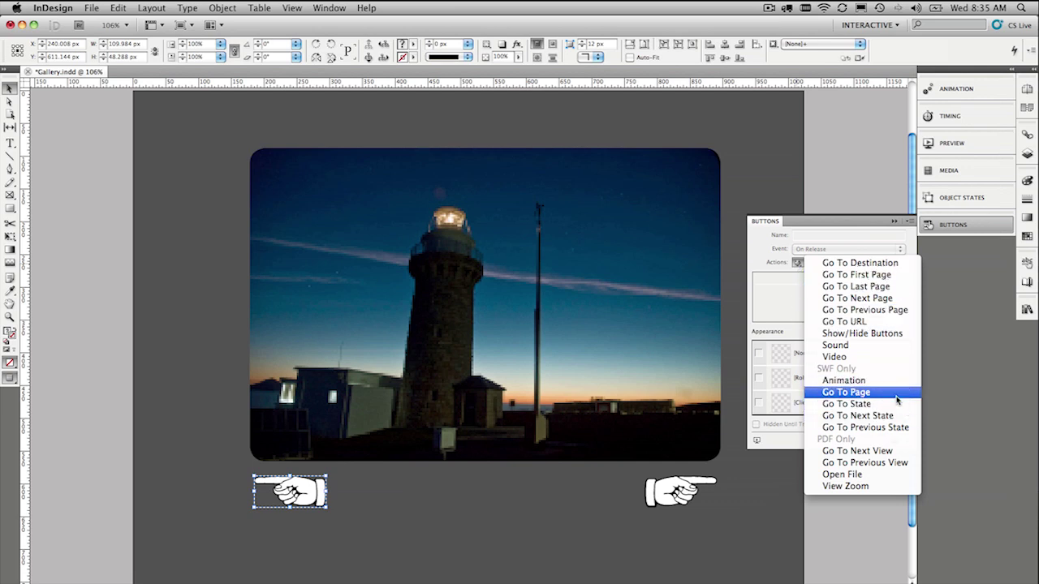
pyautogui.click(905, 429)
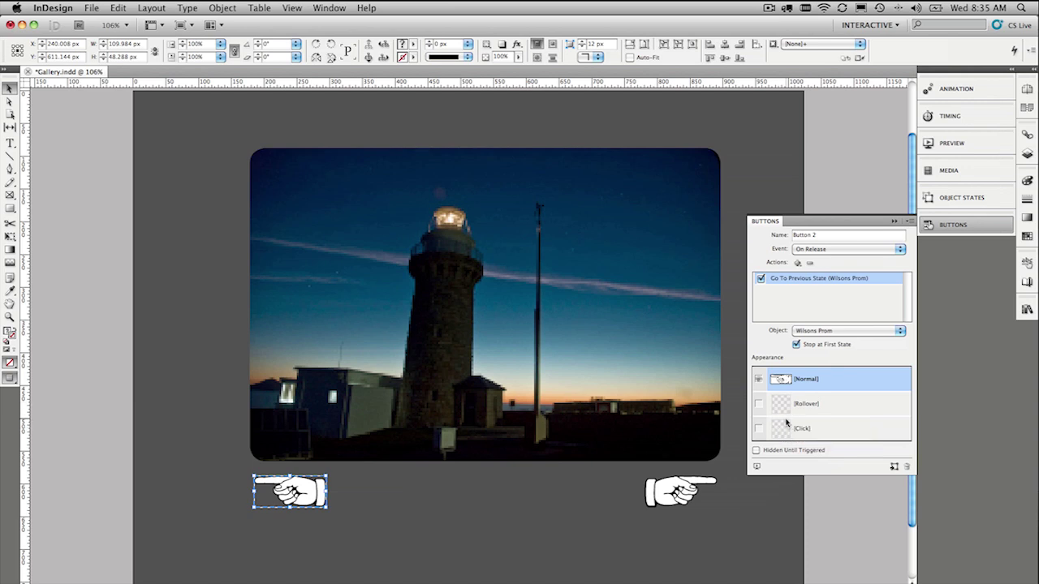
pyautogui.click(98, 312)
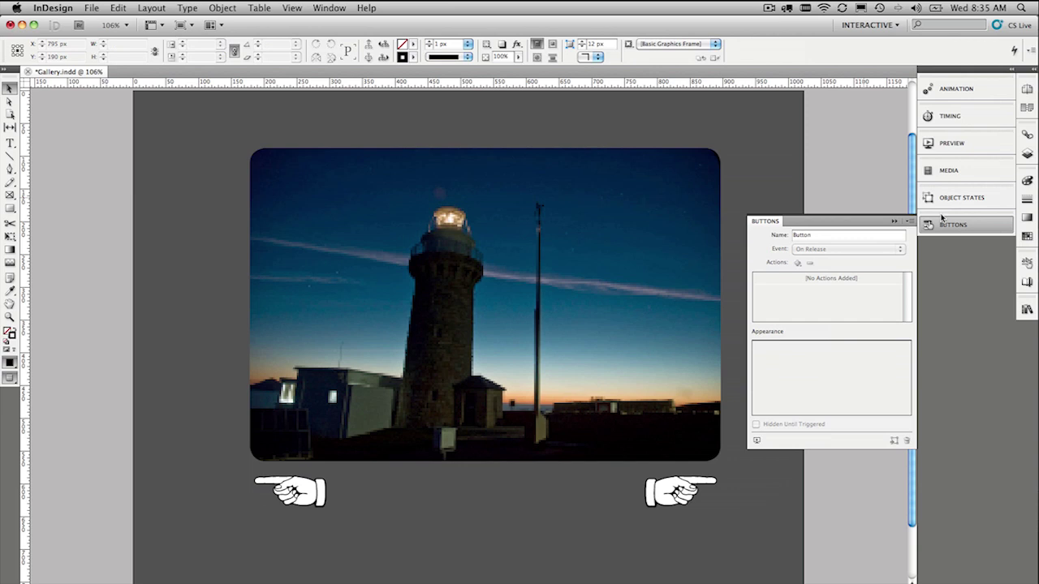
pyautogui.click(896, 222)
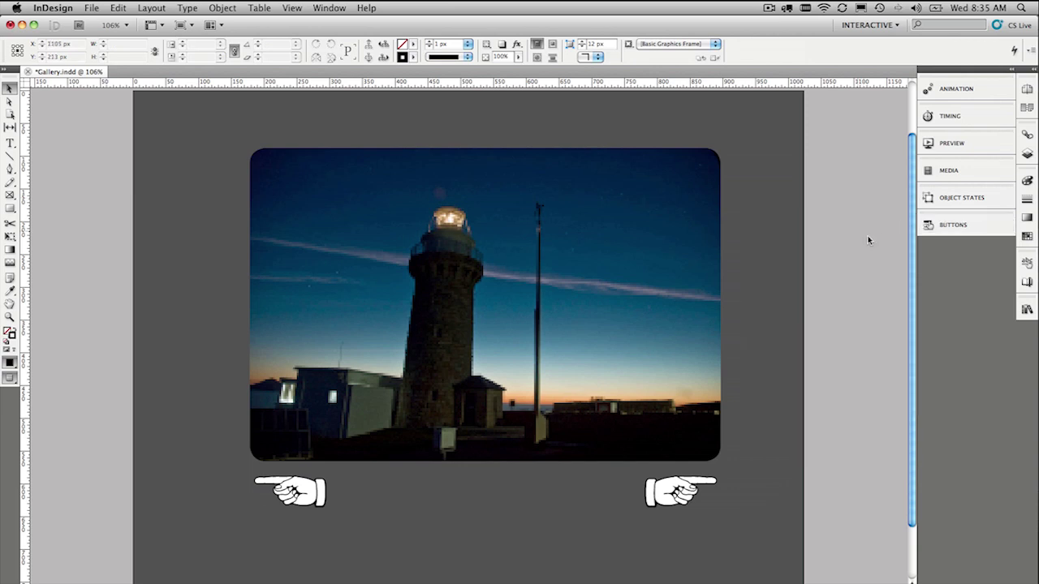
# Float and enlarge the Preview panel over the page and play the preview.
pyautogui.click(984, 201)
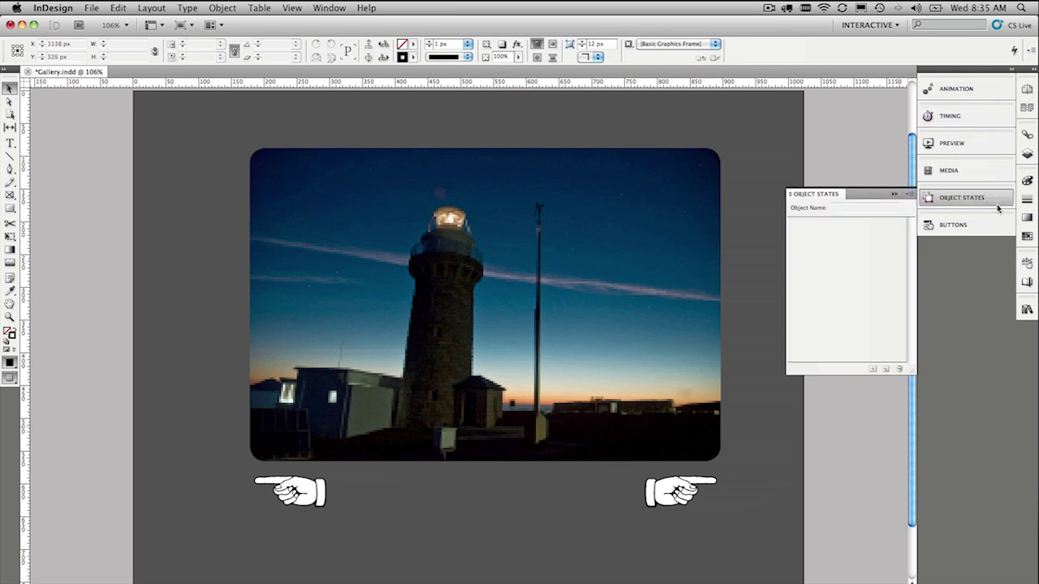
pyautogui.click(971, 146)
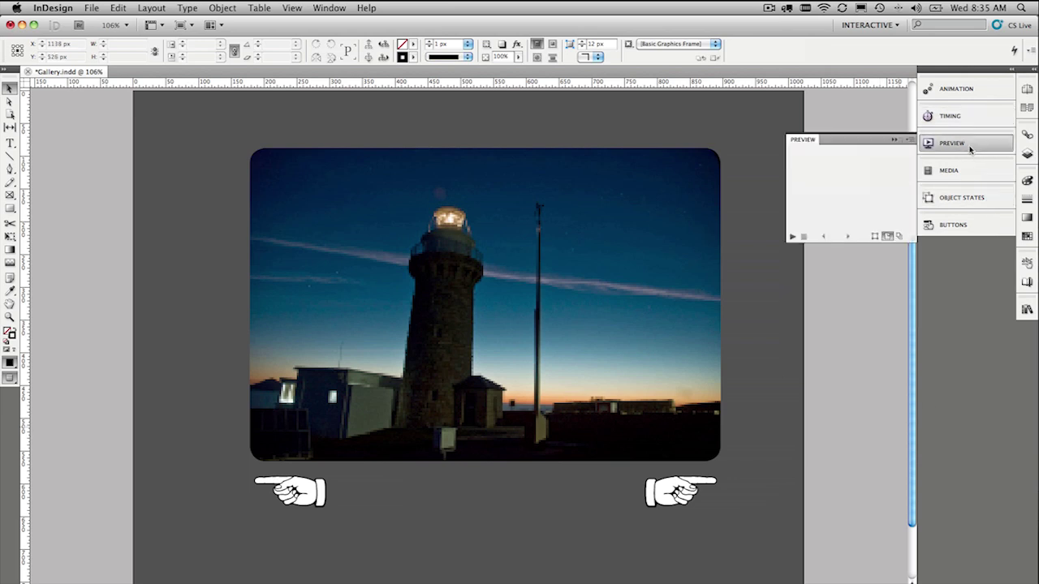
pyautogui.moveTo(800, 139); pyautogui.dragTo(419, 126)
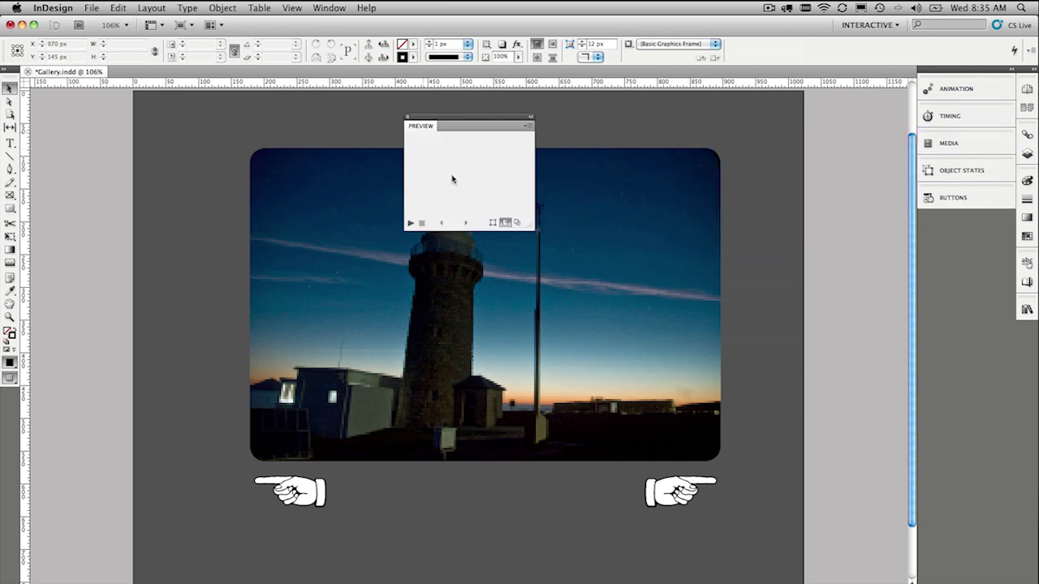
pyautogui.moveTo(534, 228); pyautogui.dragTo(902, 501)
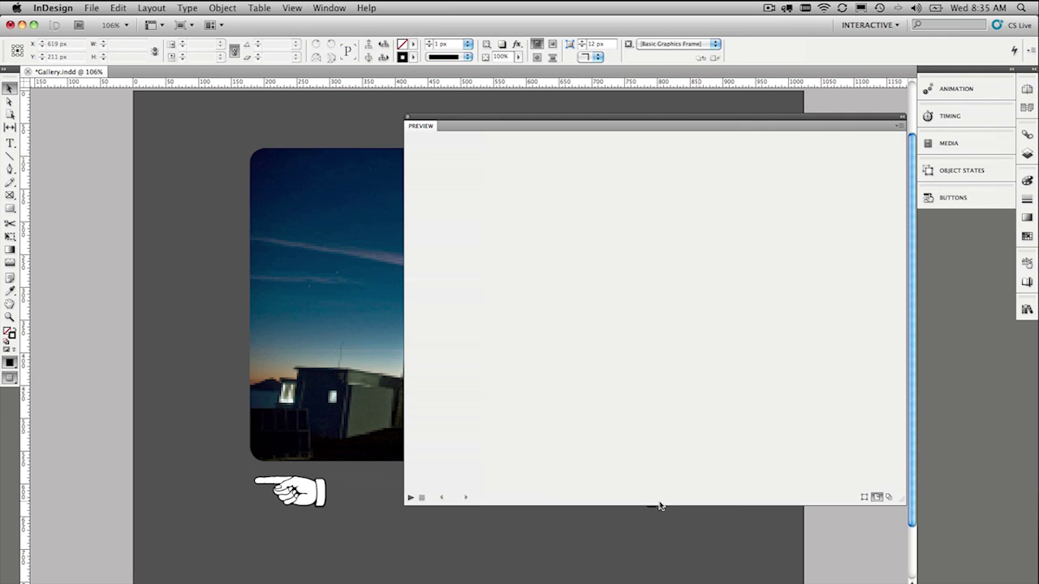
pyautogui.click(410, 498)
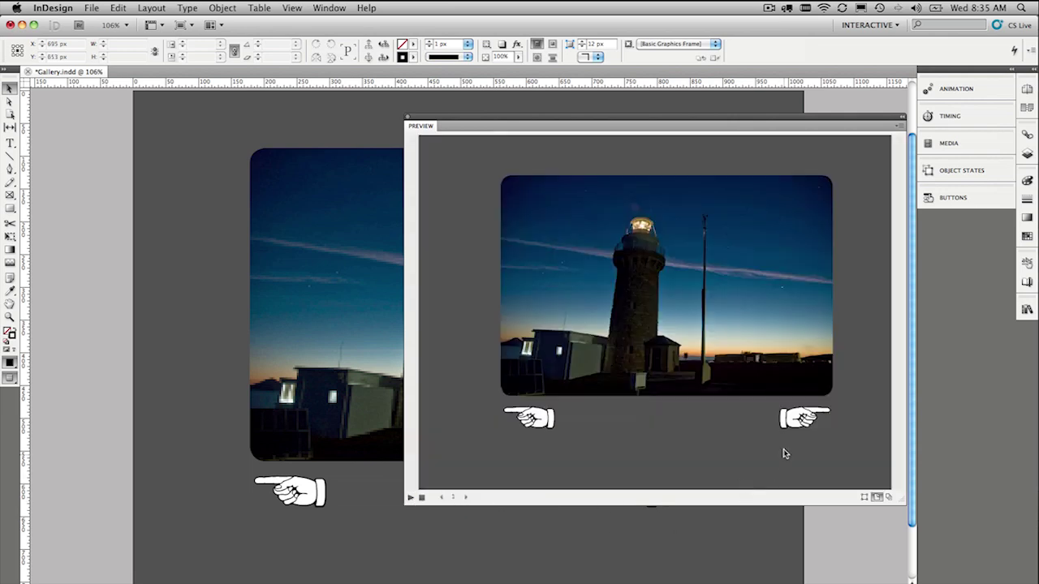
# Click the hand arrows to step the gallery forward to the fire hose and back to the lighthouse.
pyautogui.click(801, 419)
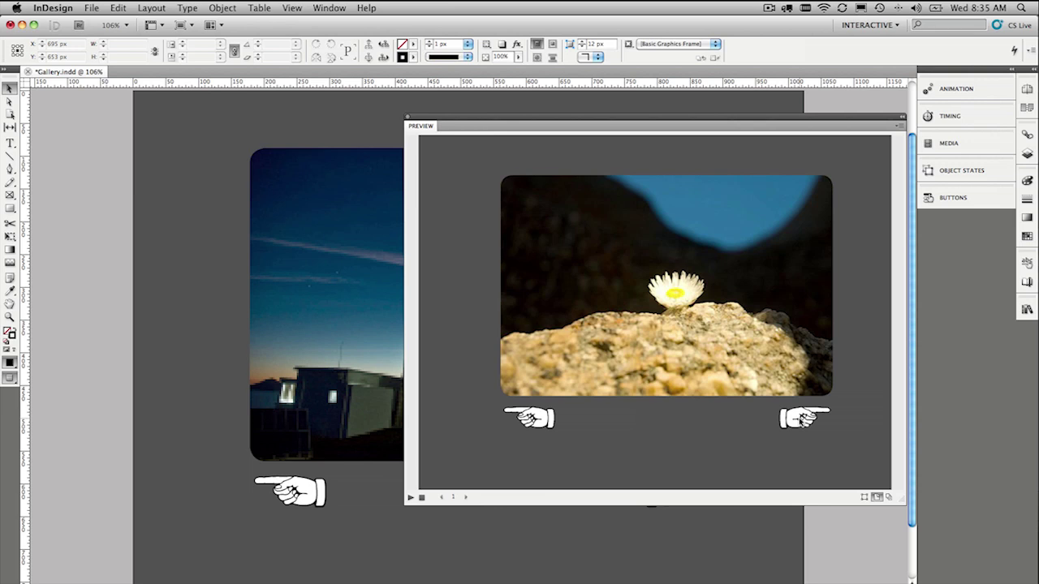
pyautogui.click(802, 419)
pyautogui.click(529, 418)
pyautogui.click(529, 418)
pyautogui.click(802, 418)
pyautogui.click(806, 421)
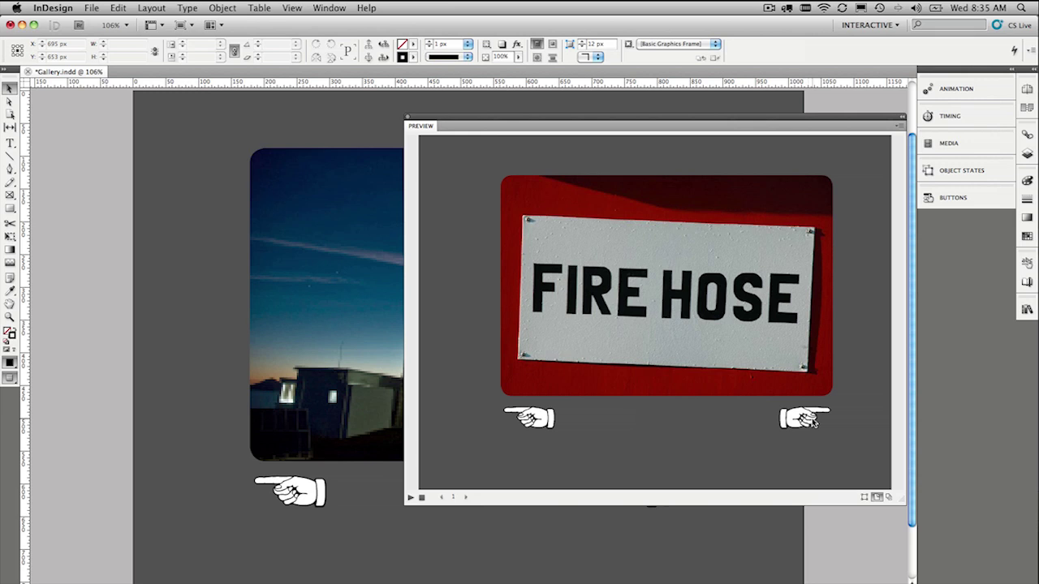
# Close the preview, deselect everything, and save the document.
pyautogui.click(407, 120)
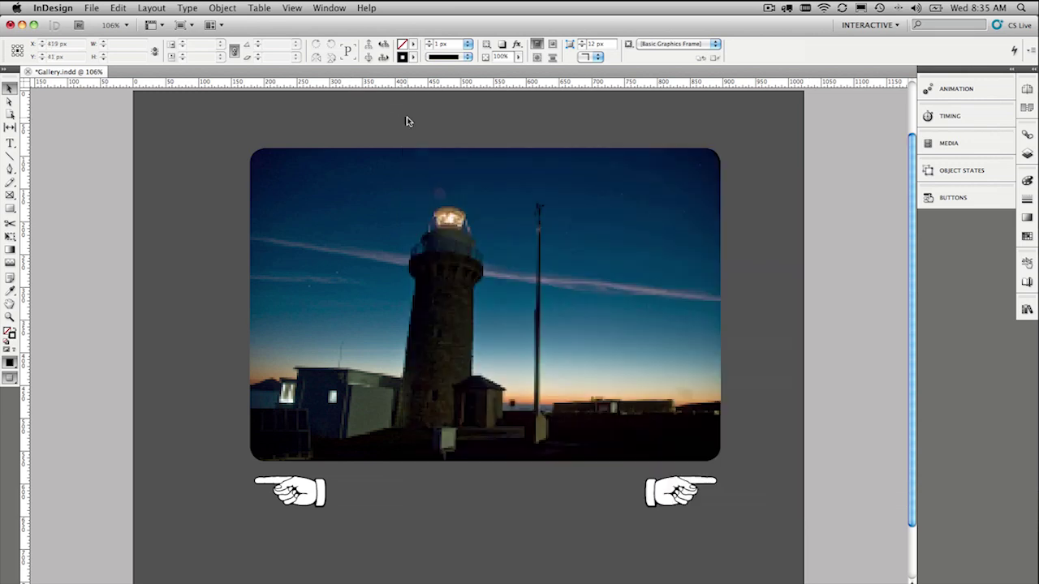
pyautogui.click(80, 115)
pyautogui.press('super+s')
# Export to the Desktop as Gallery.swf in Flash Player (SWF) format, without interactive page curl.
pyautogui.click(90, 9)
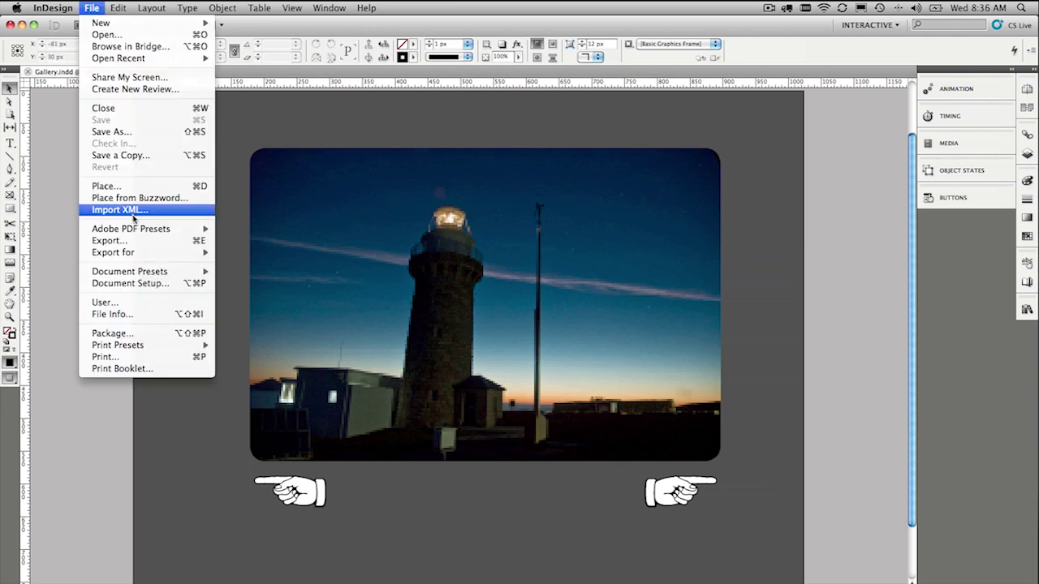
pyautogui.moveTo(135, 255)
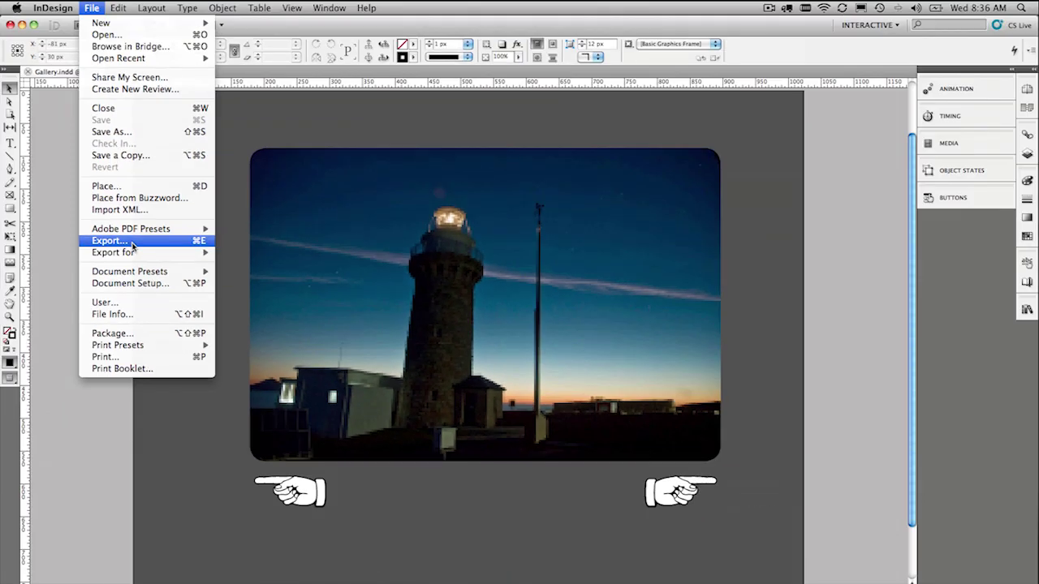
pyautogui.click(132, 242)
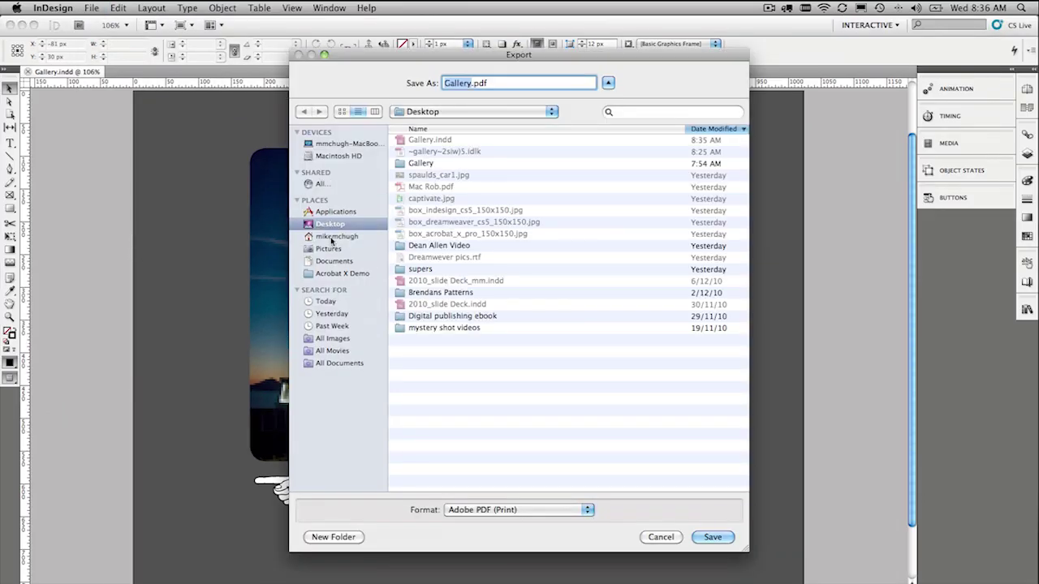
pyautogui.click(555, 510)
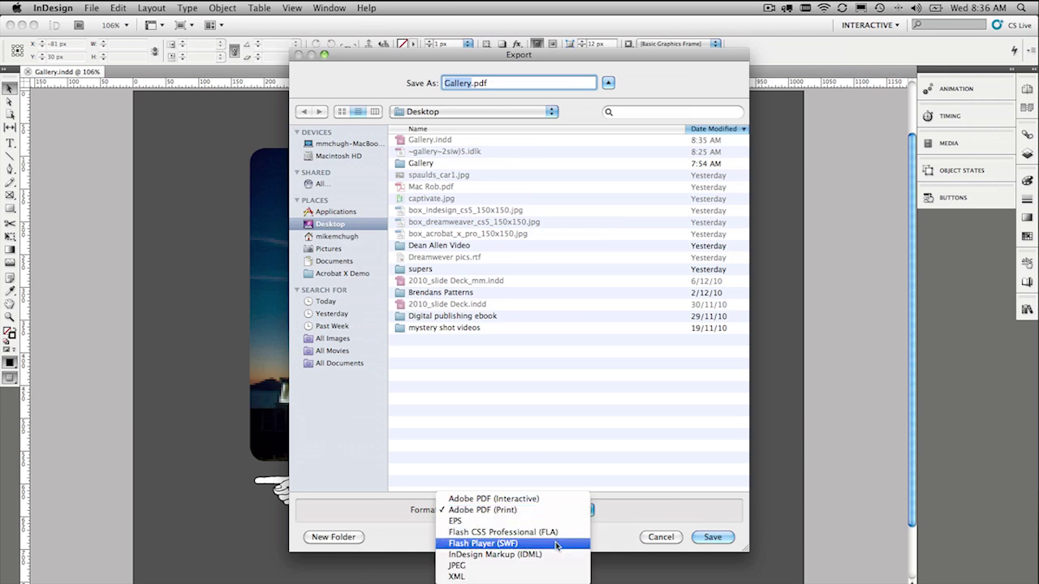
pyautogui.click(556, 544)
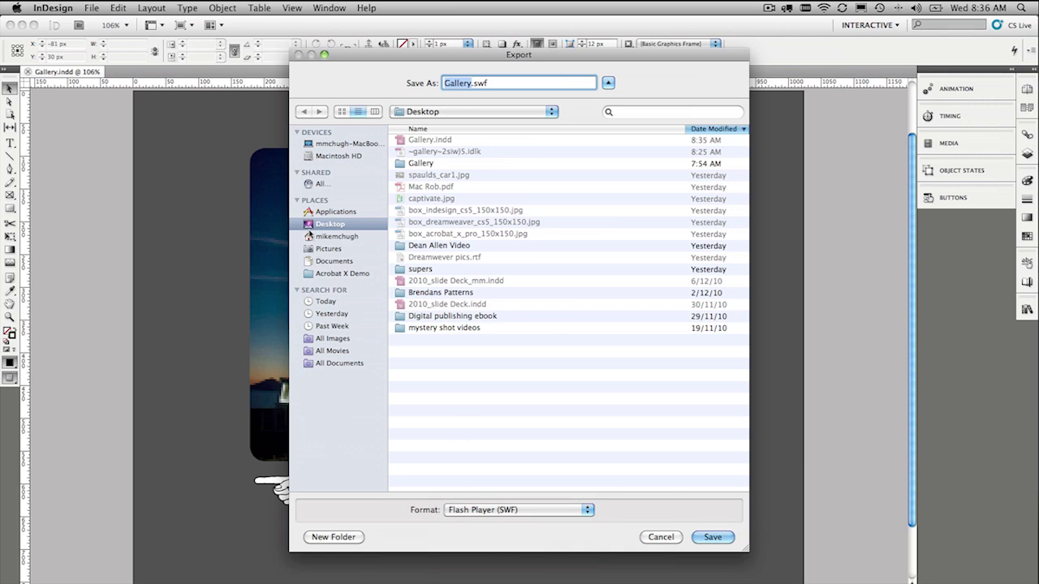
pyautogui.click(712, 539)
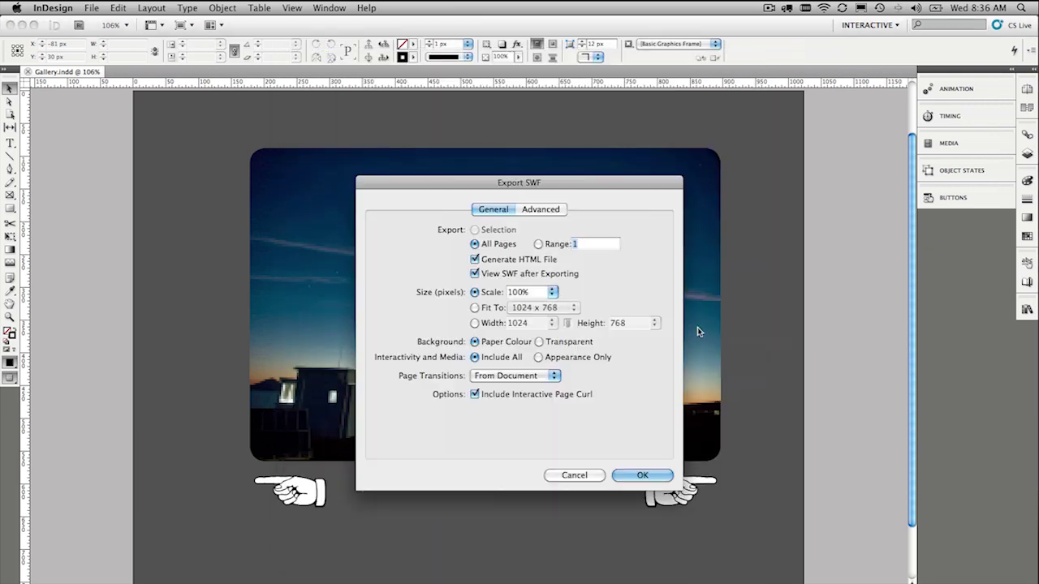
pyautogui.click(475, 394)
# Confirm the SWF export, then step the gallery forward to the fire hose and back to the lighthouse.
pyautogui.click(645, 475)
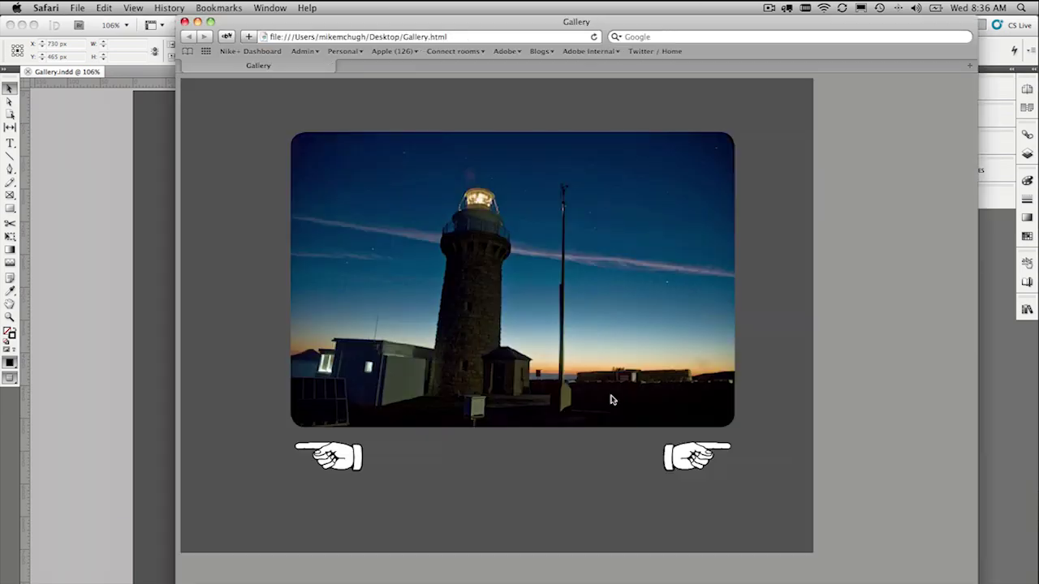
pyautogui.click(681, 468)
pyautogui.click(682, 468)
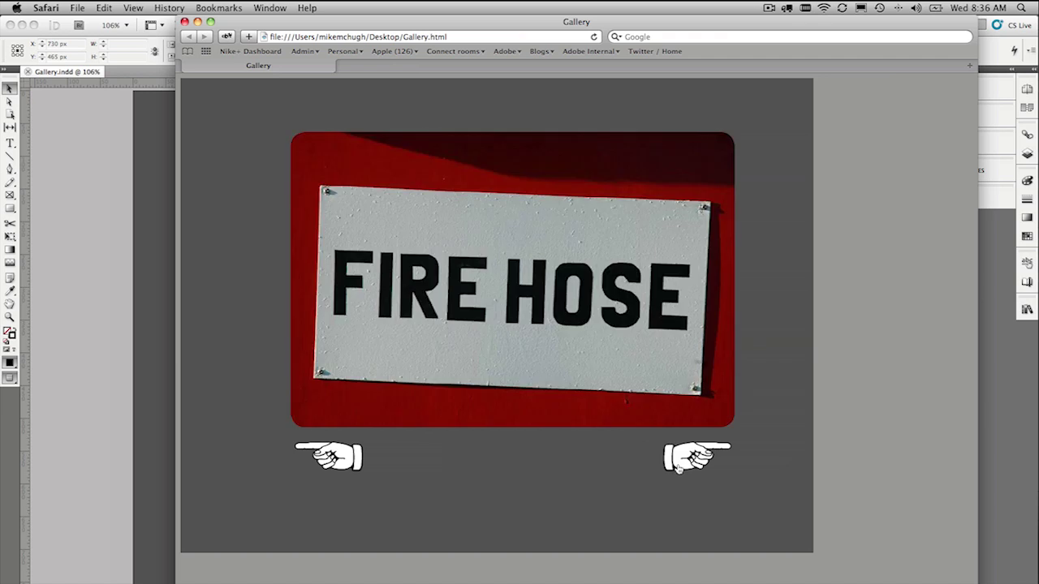
pyautogui.click(343, 470)
pyautogui.click(341, 468)
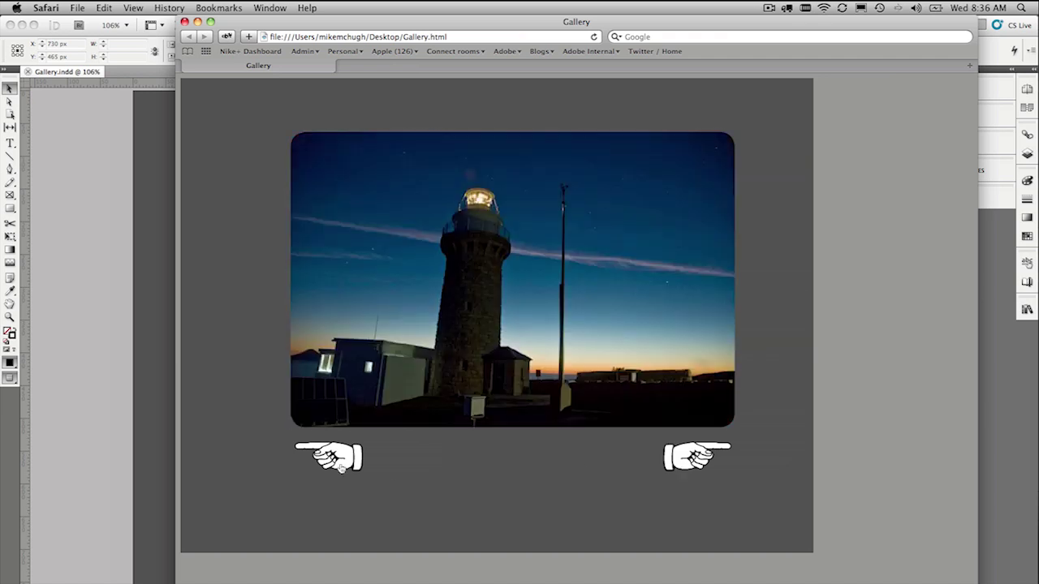
# Advance to the bird photo, step back to the lighthouse, then forward to the fire hose.
pyautogui.click(686, 473)
pyautogui.click(686, 473)
pyautogui.click(685, 472)
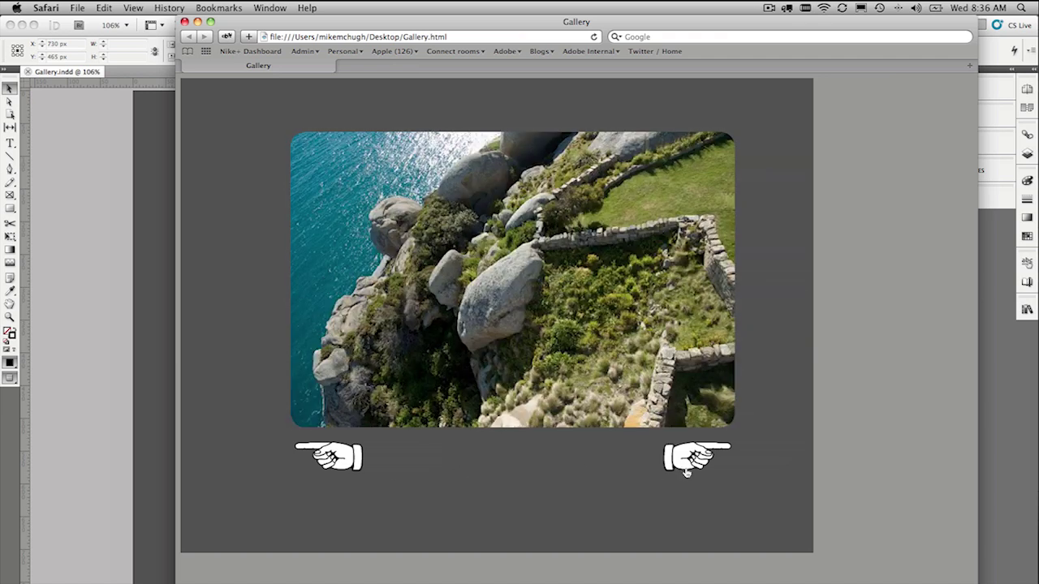
pyautogui.click(685, 472)
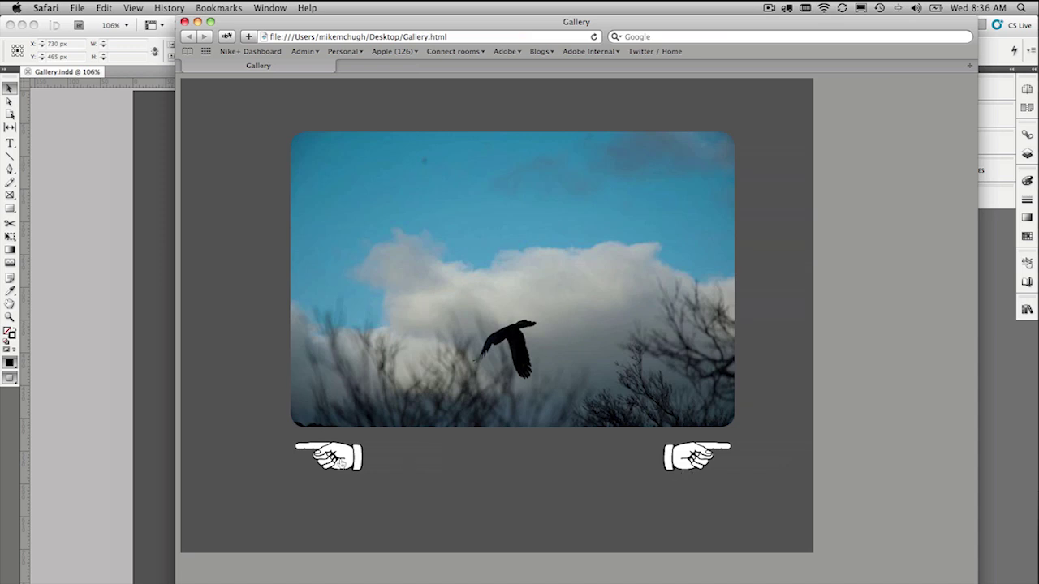
pyautogui.click(342, 463)
pyautogui.click(341, 463)
pyautogui.click(342, 462)
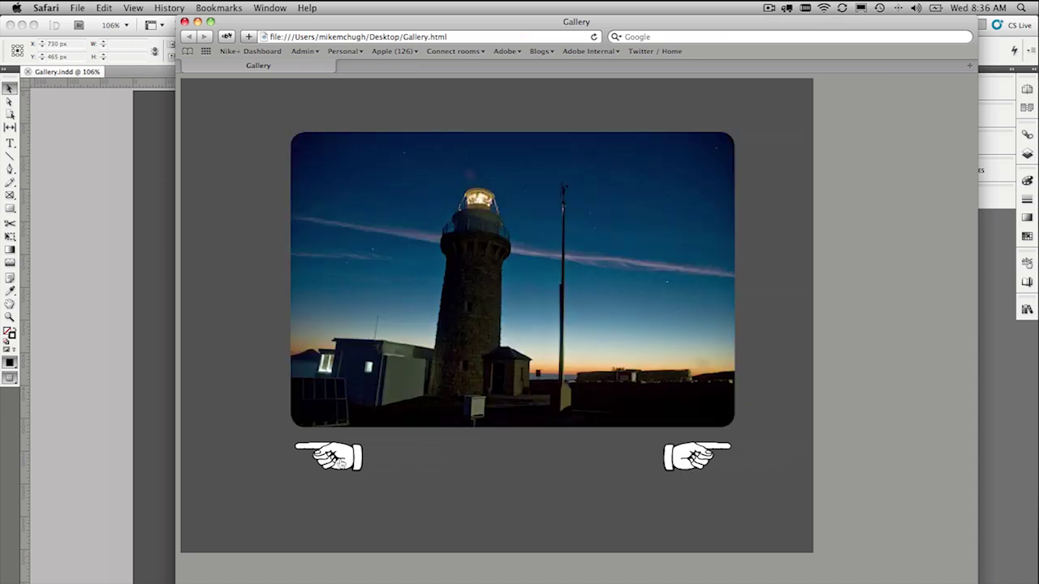
pyautogui.click(697, 466)
pyautogui.click(697, 467)
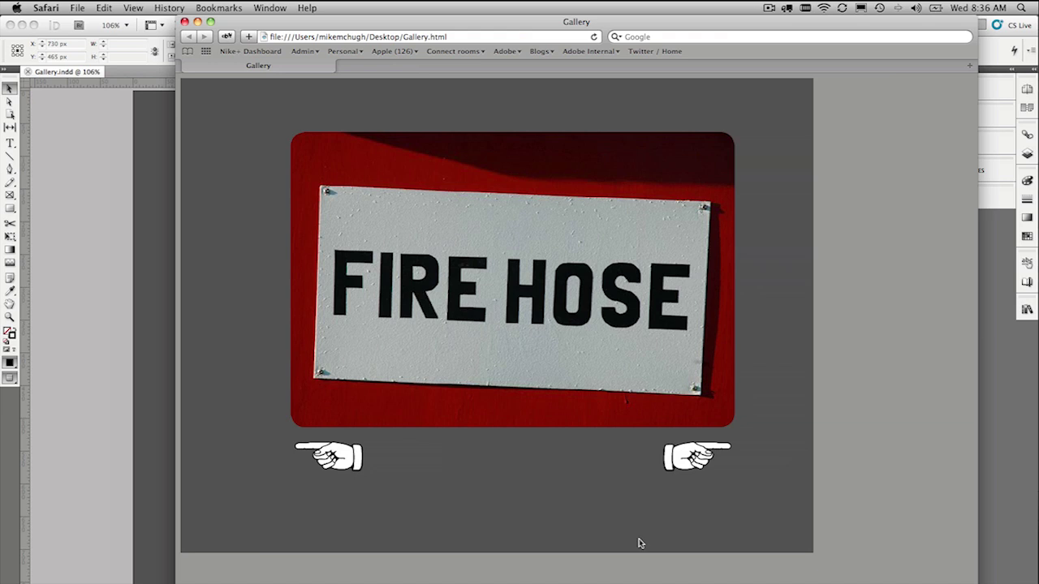